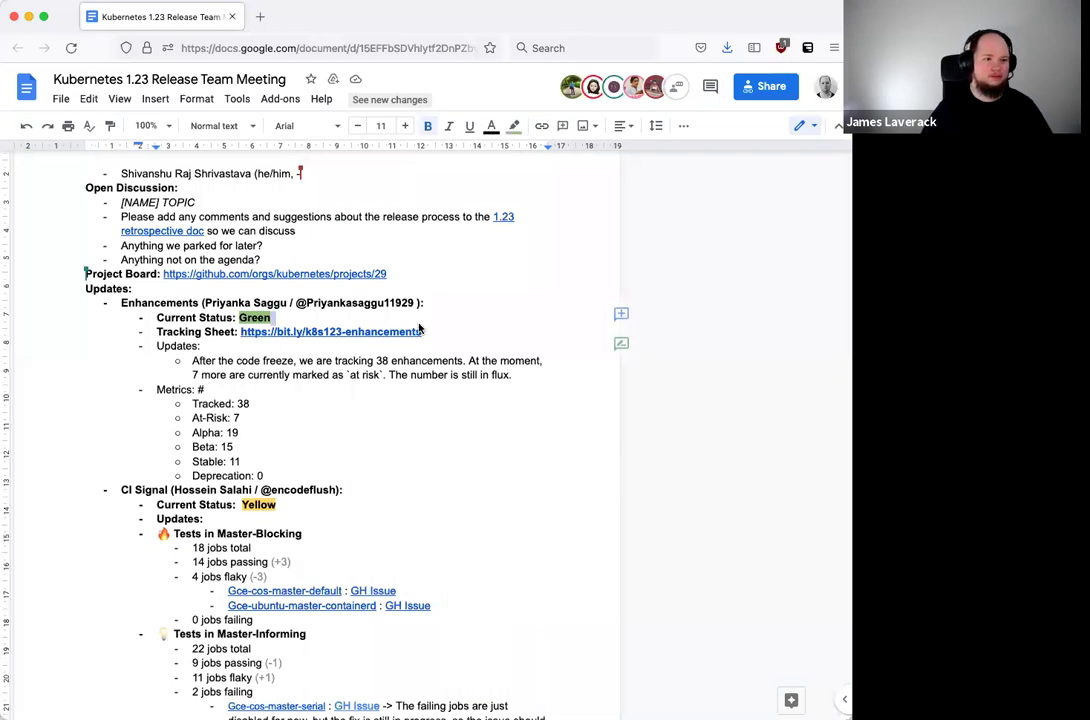
# Step: Scroll back up to the Week 14 — November 19, 2021 Burndown heading and click into it
pyautogui.scroll(3, 420, 328)
pyautogui.scroll(10, 420, 328)
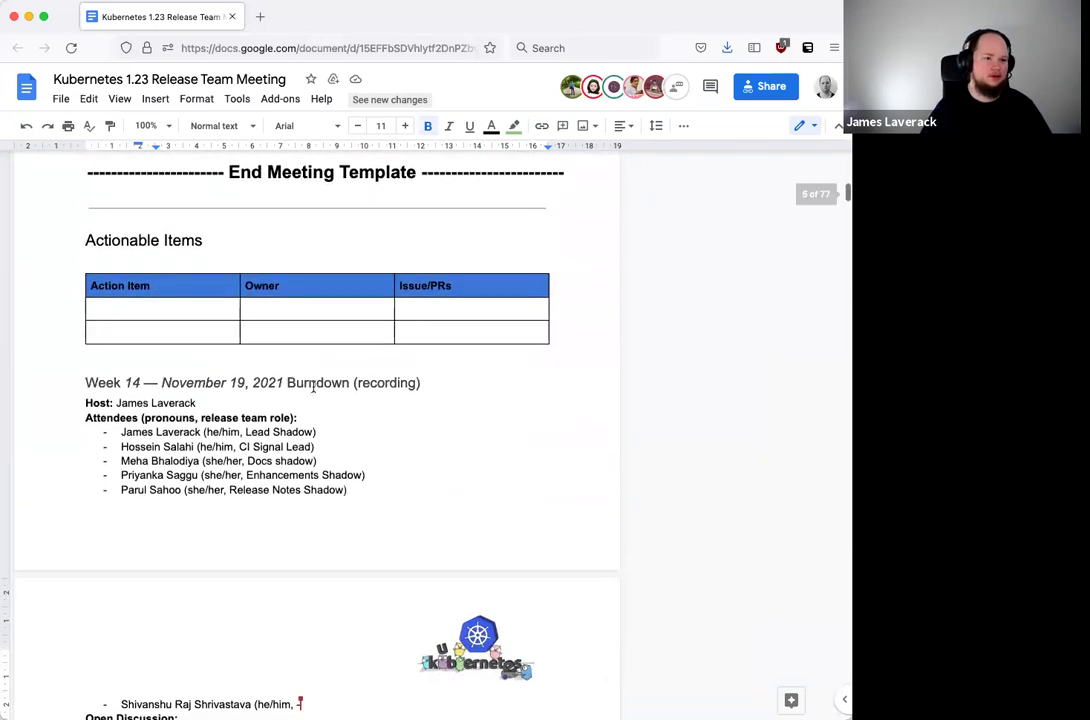
pyautogui.click(316, 384)
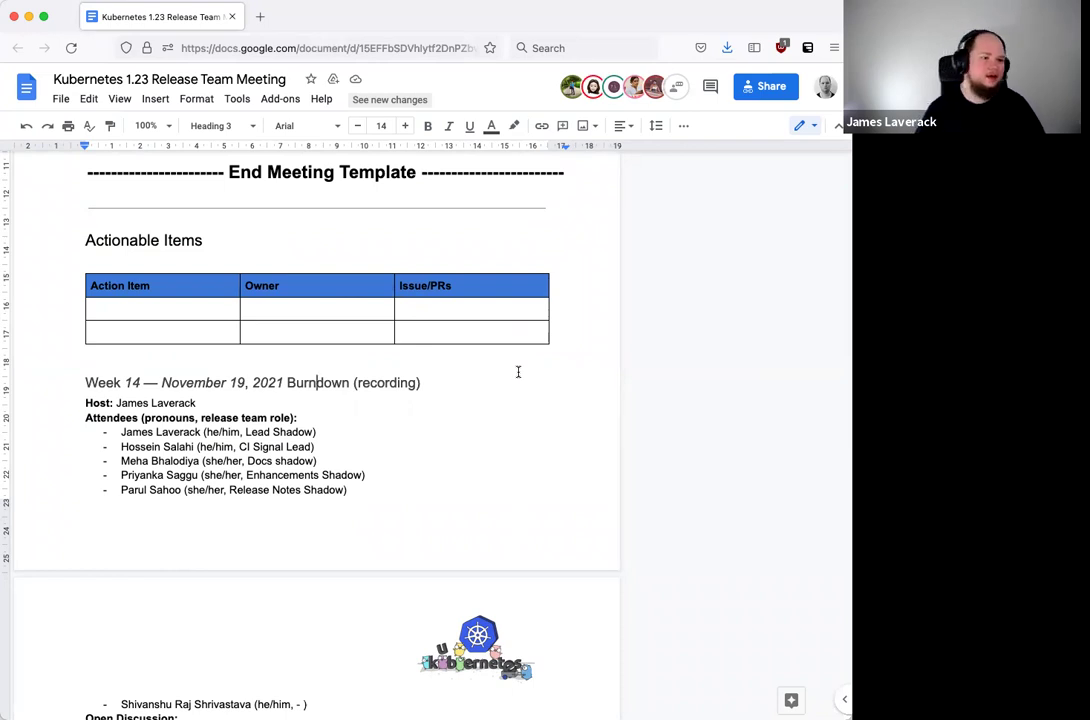
# Step: Scroll down to Open Discussion, click after the retrospective doc line, and continue to Enhancements
pyautogui.scroll(-3, 518, 372)
pyautogui.scroll(-5, 518, 372)
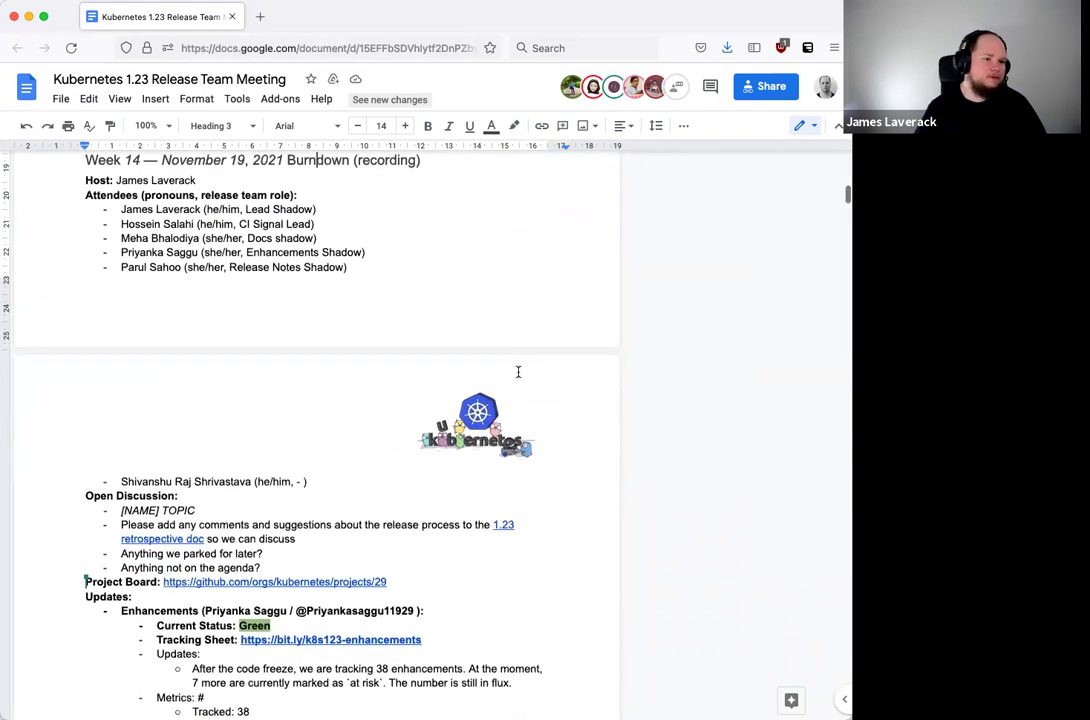
pyautogui.click(326, 400)
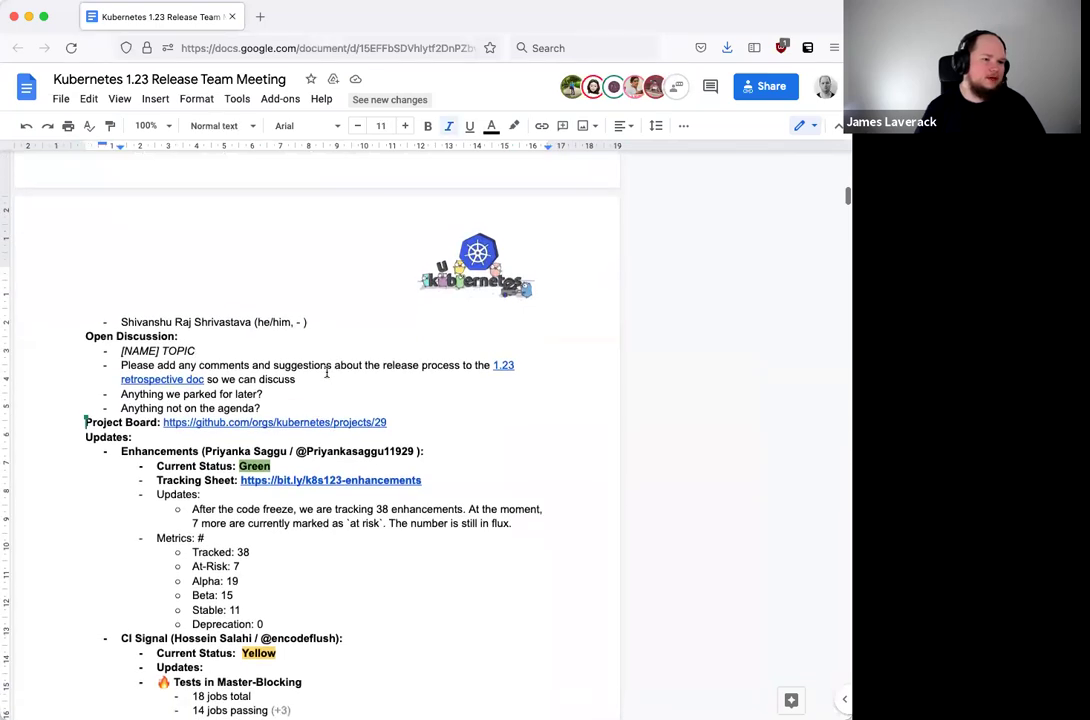
pyautogui.scroll(-1, 326, 380)
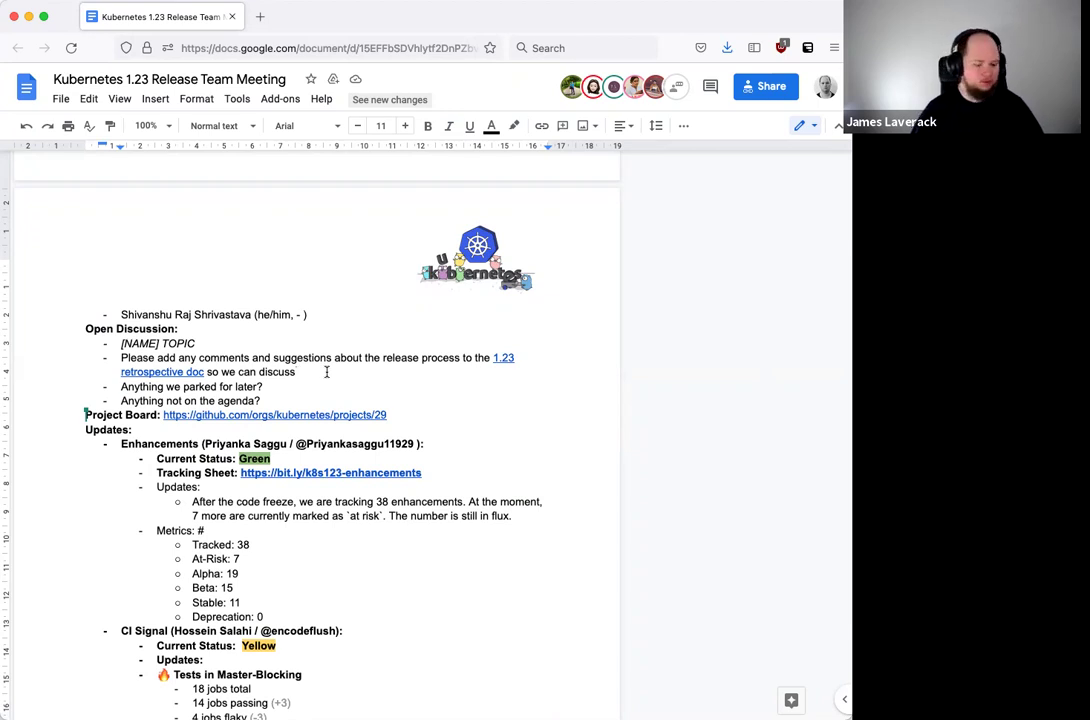
pyautogui.scroll(-3, 326, 371)
# Step: Click after 'Metrics: #' and scroll until CI Signal shows Master-Informing at 22 jobs, 2 failing
pyautogui.click(372, 386)
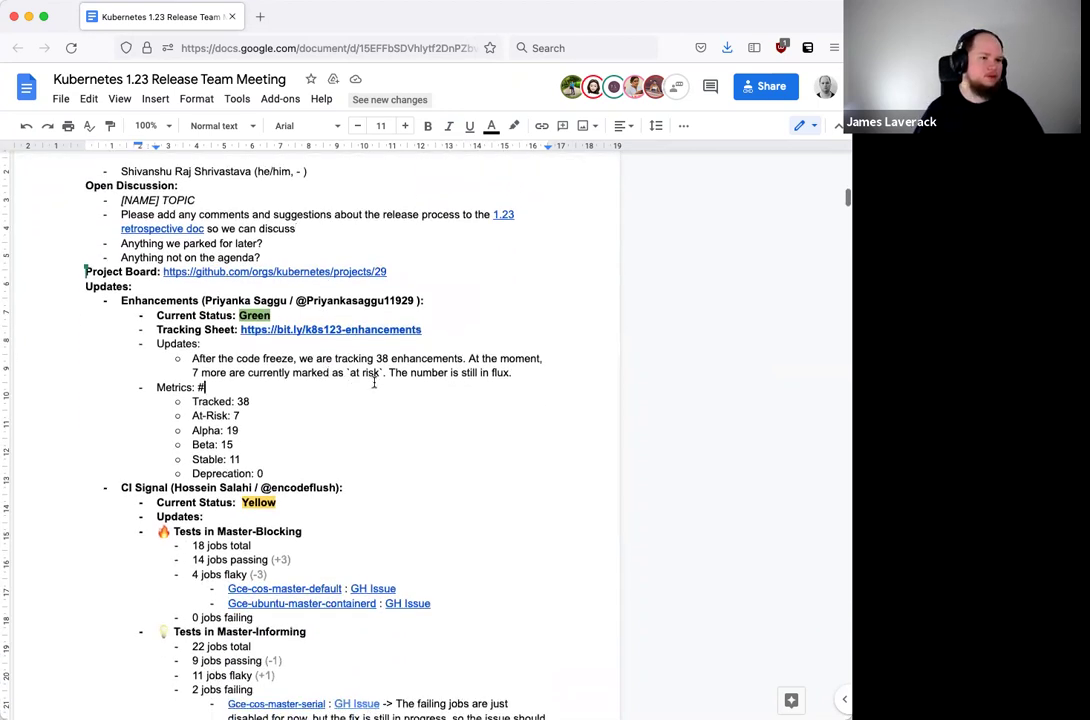
pyautogui.scroll(-1, 372, 380)
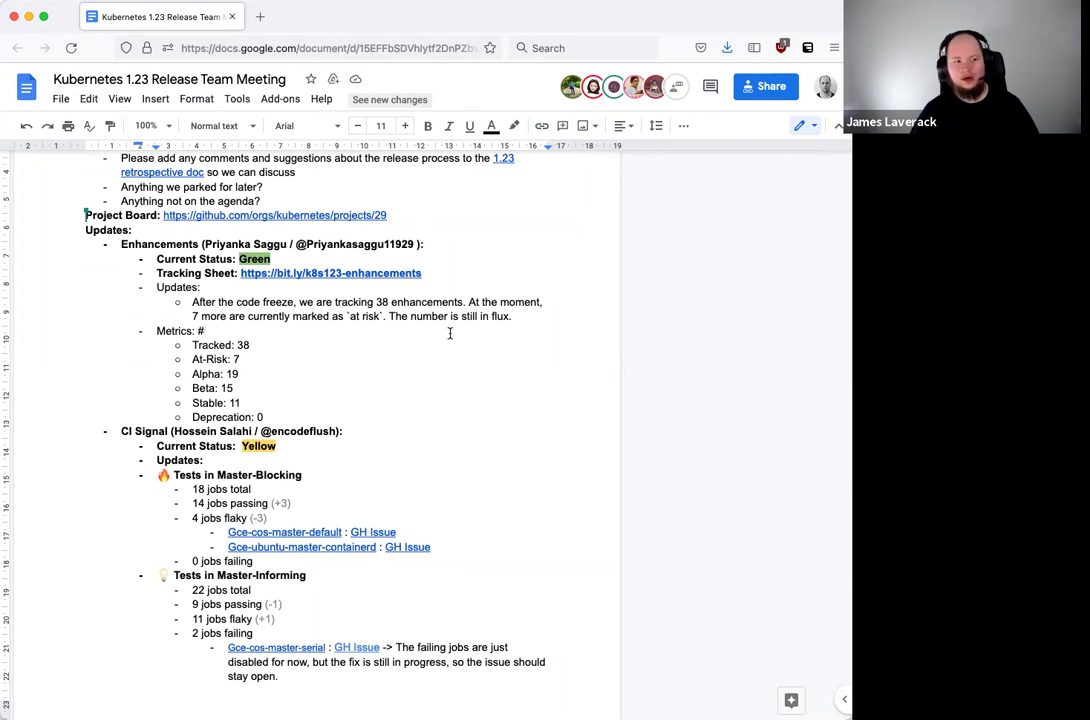
pyautogui.scroll(-1, 449, 333)
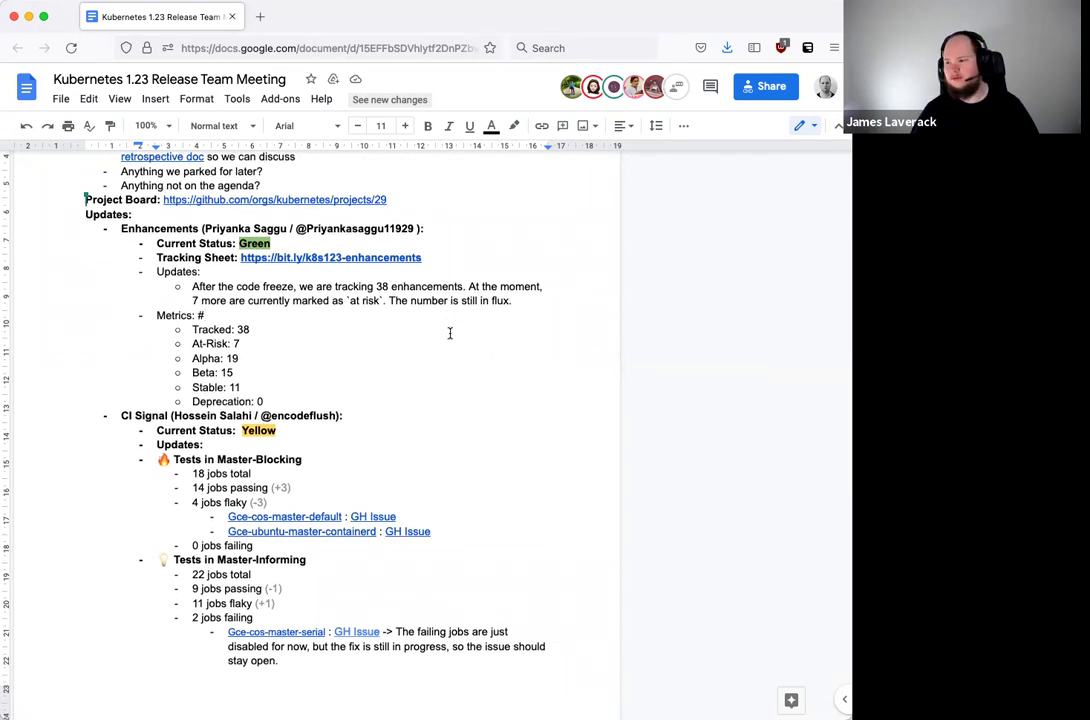
# Step: Scroll down to the CI Signal heading and place the cursor at its end
pyautogui.scroll(-5, 449, 333)
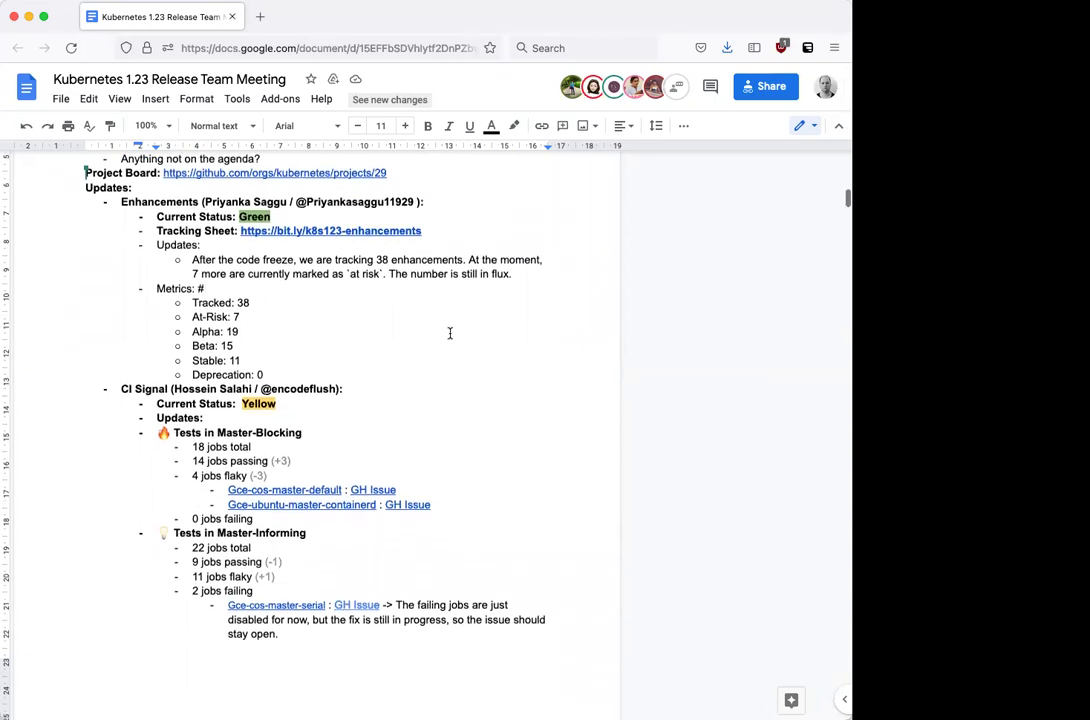
pyautogui.scroll(-3, 449, 333)
pyautogui.click(388, 253)
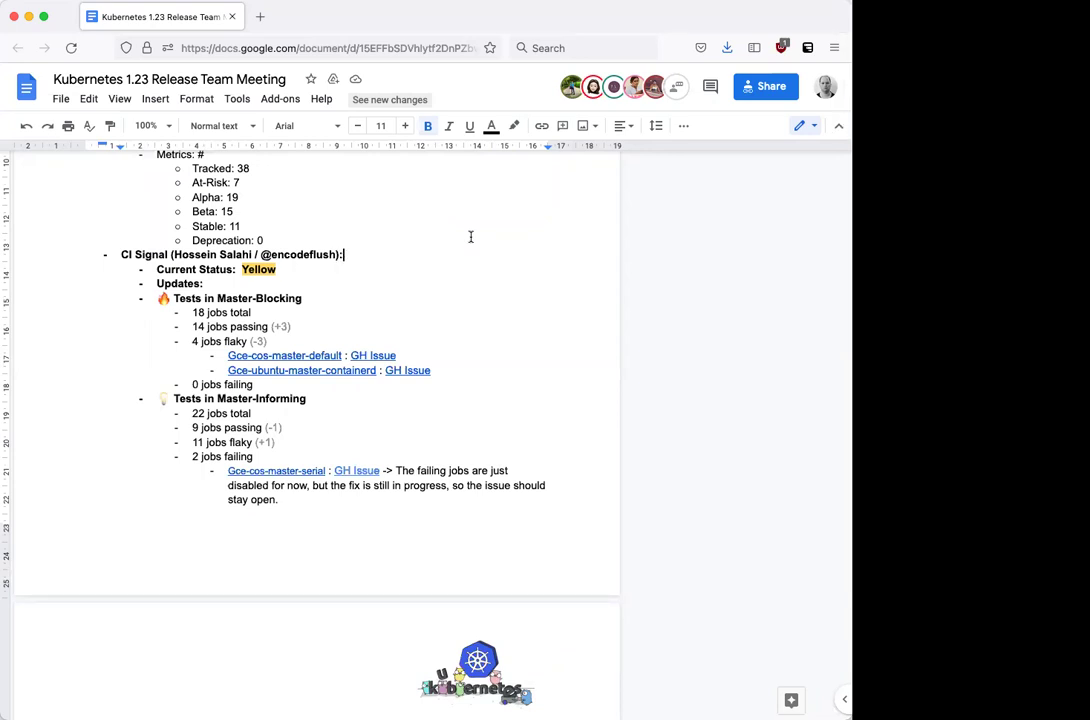
# Step: Go over the Master-Blocking job counts and flaky jobs lines, then scroll on toward Bug Triage
pyautogui.scroll(-2, 470, 237)
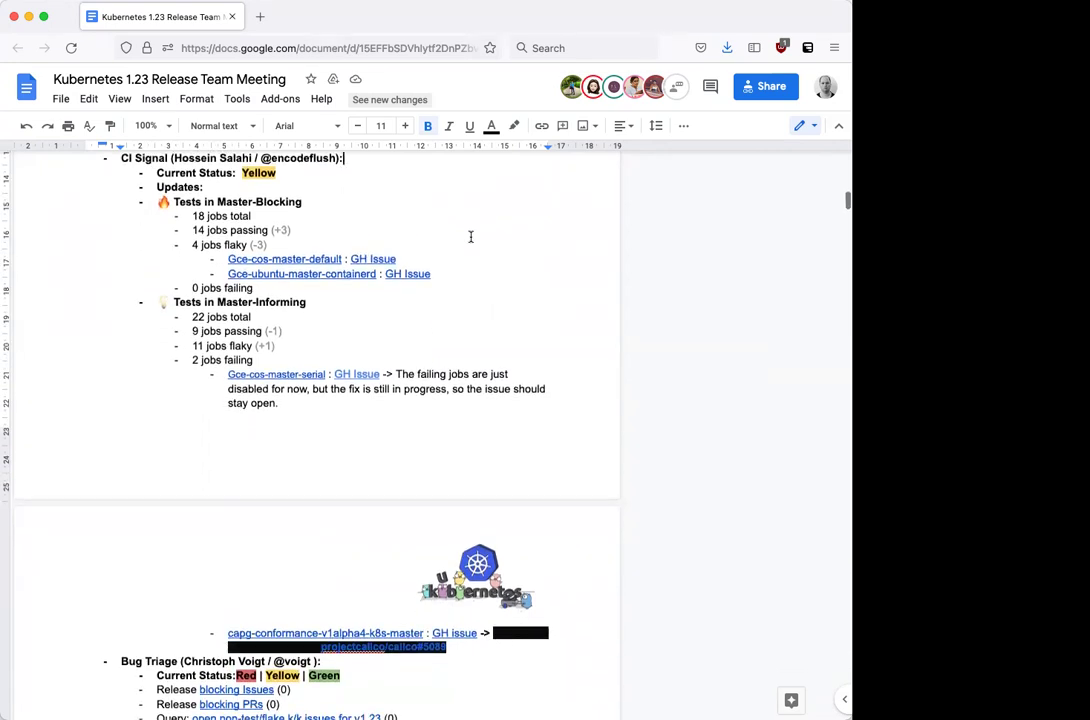
pyautogui.scroll(1, 470, 237)
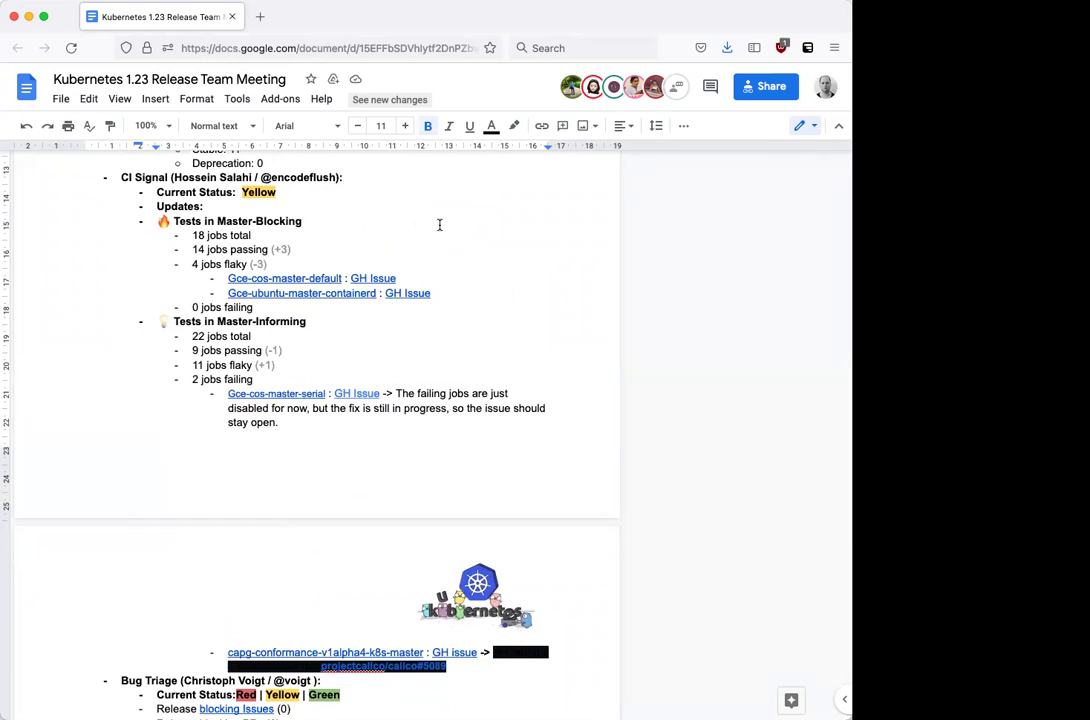
pyautogui.click(322, 262)
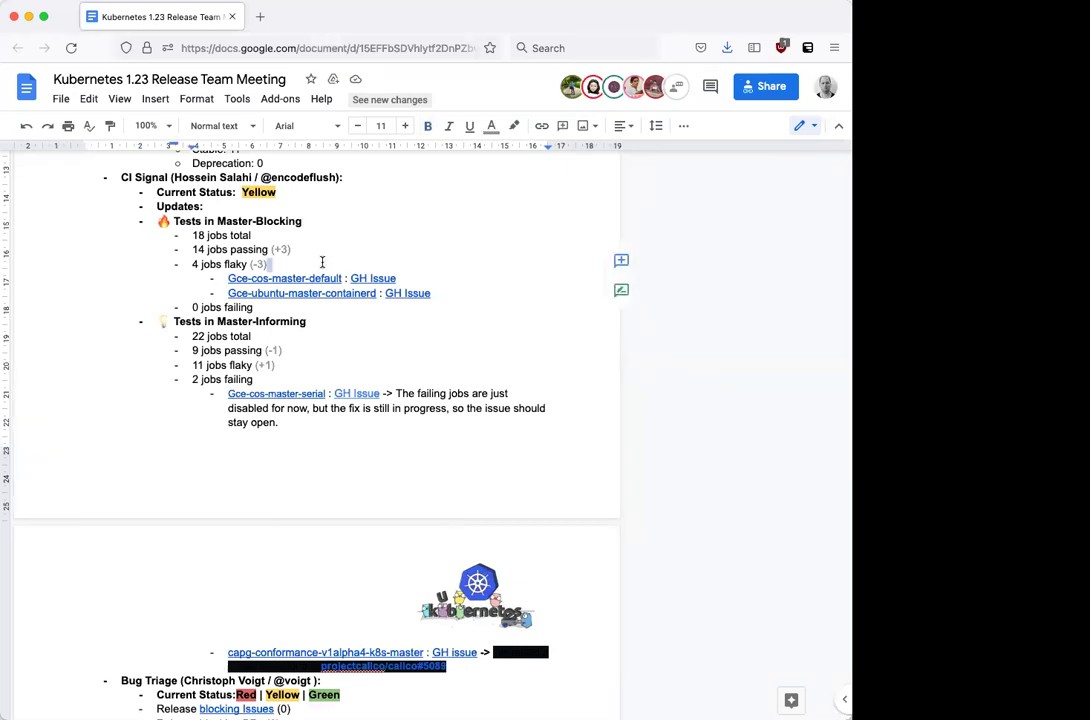
pyautogui.click(332, 363)
pyautogui.scroll(-2, 333, 363)
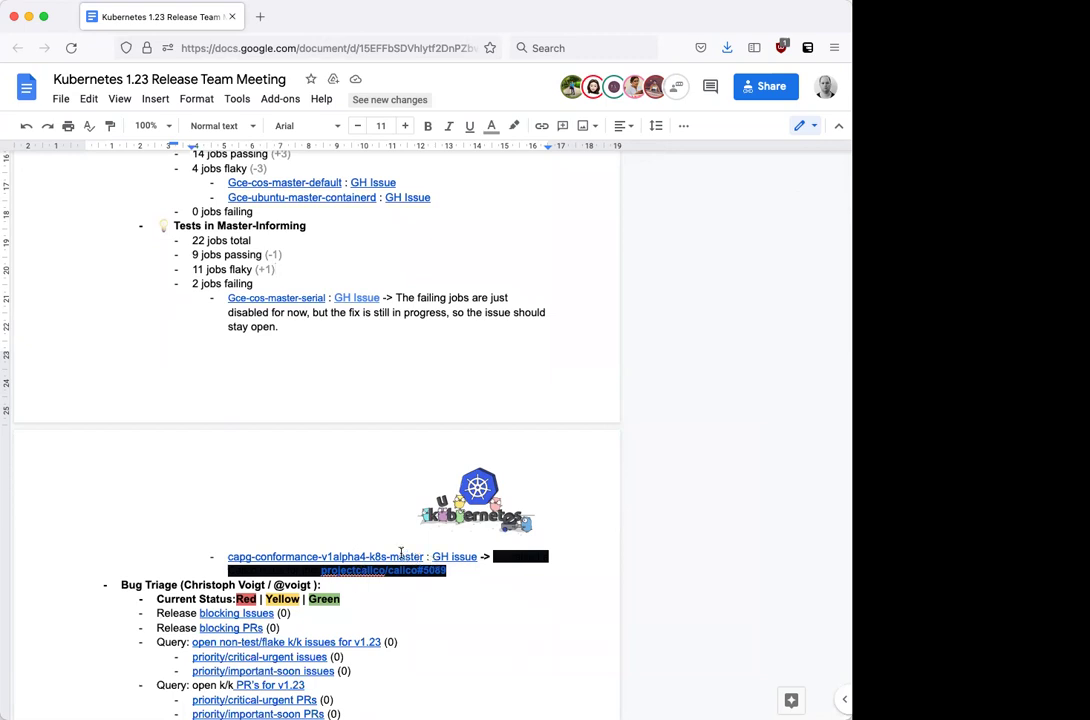
# Step: Open the capg-conformance TestGrid results and calico issue #5089 in new tabs, returning to the notes
pyautogui.click(400, 556)
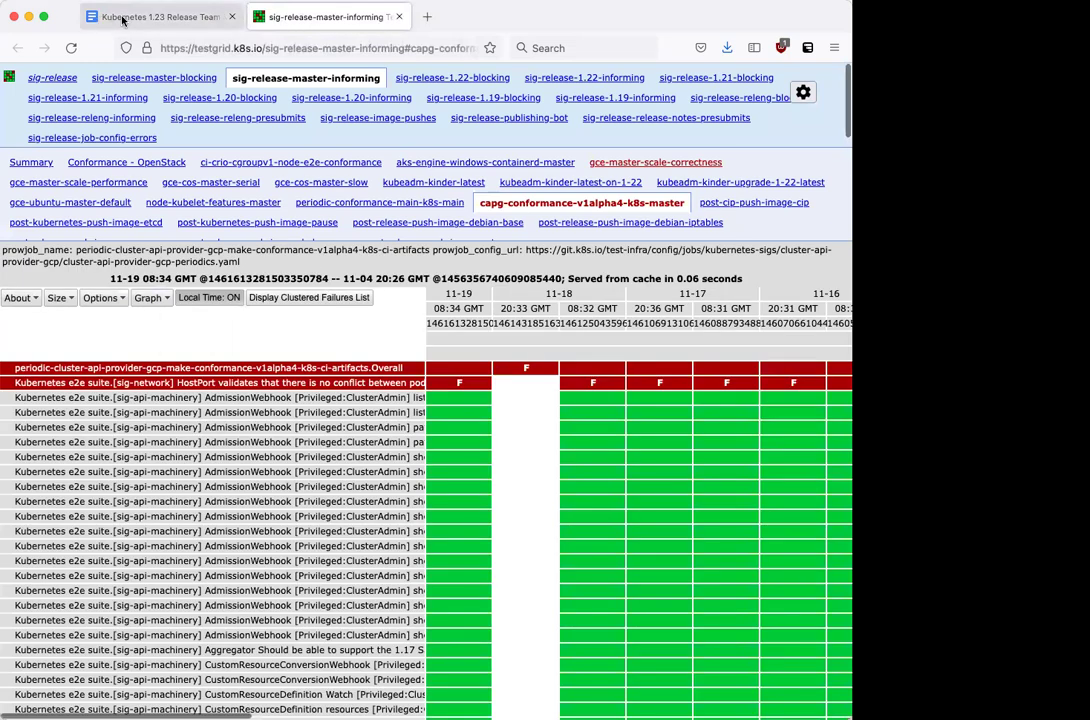
pyautogui.click(138, 20)
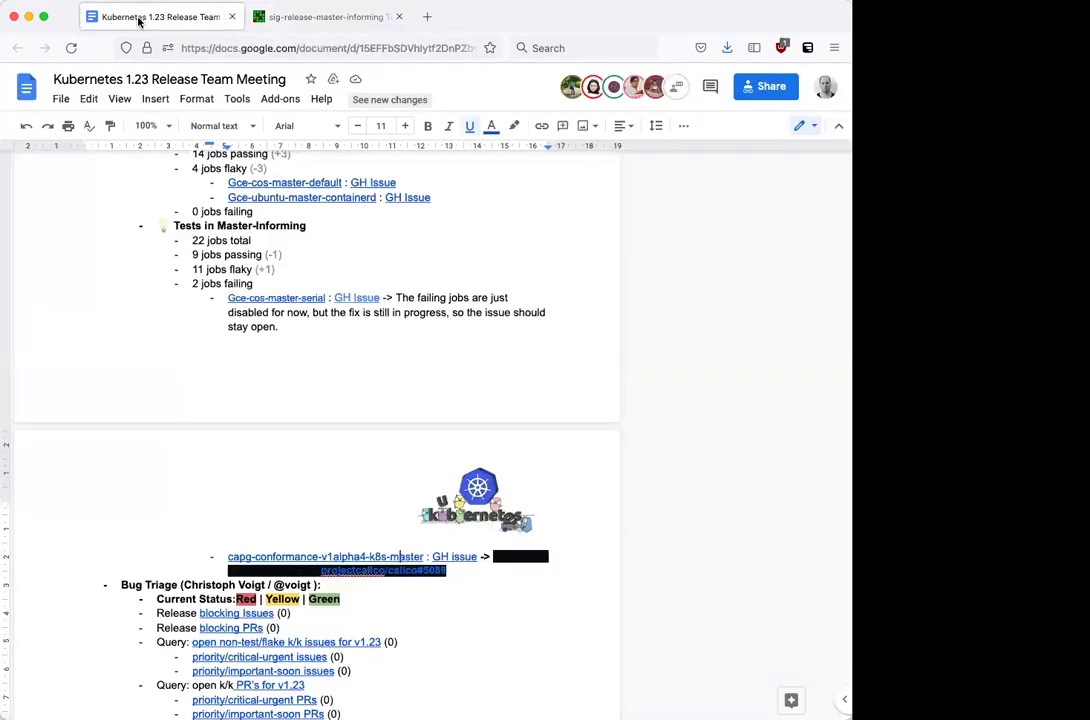
pyautogui.click(400, 570)
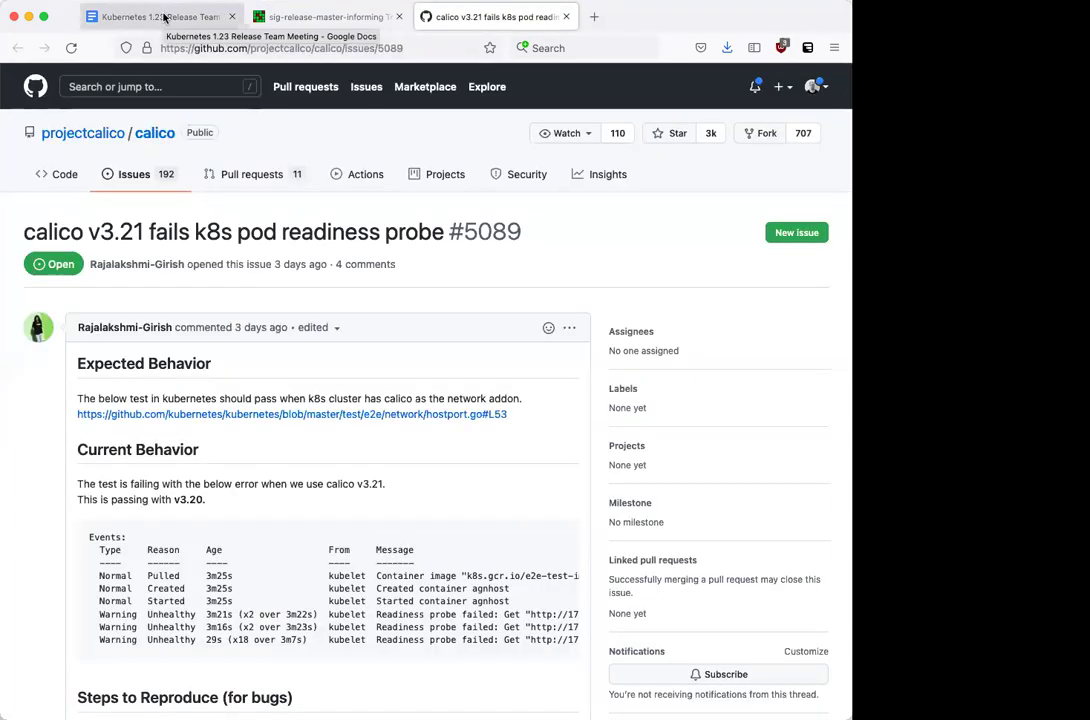
pyautogui.click(165, 17)
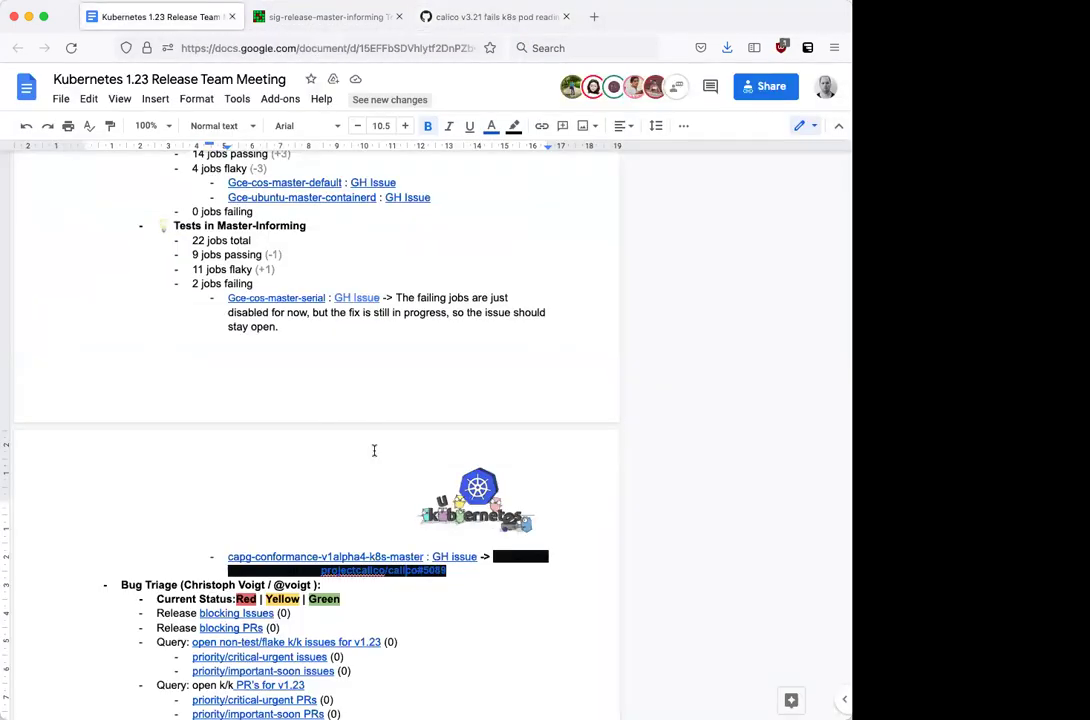
# Step: Click after 'Tests in Master-Informing', then scroll to Bug Triage and click after 'Release blocking Issues (0)'
pyautogui.scroll(2, 372, 450)
pyautogui.scroll(-1, 372, 450)
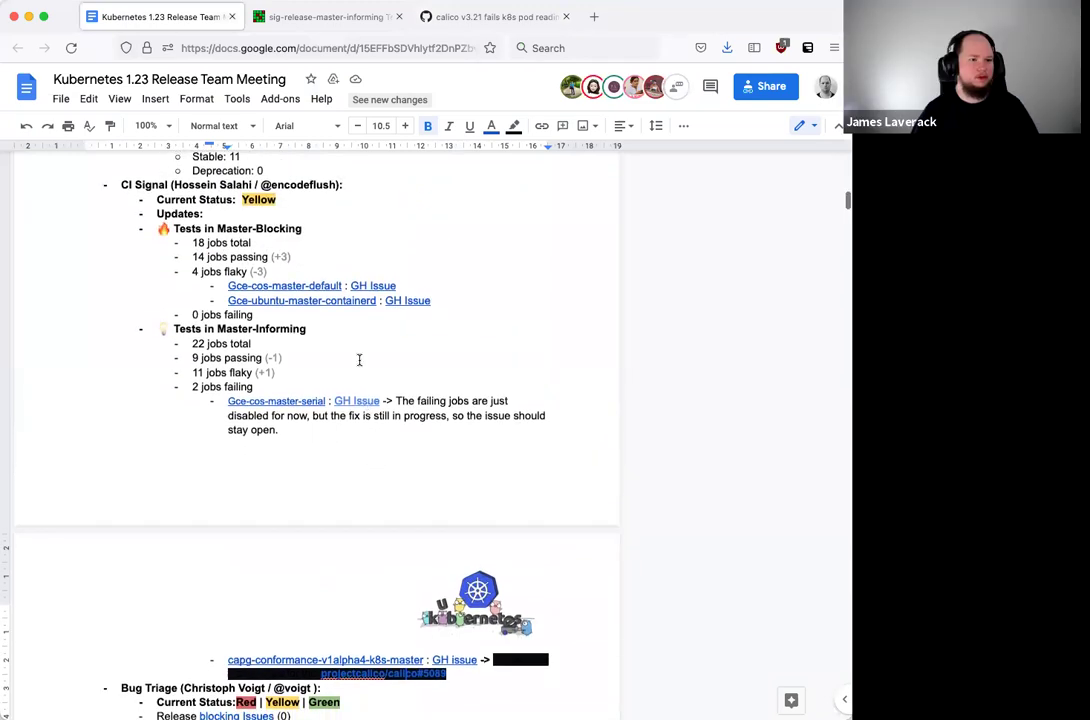
pyautogui.click(353, 331)
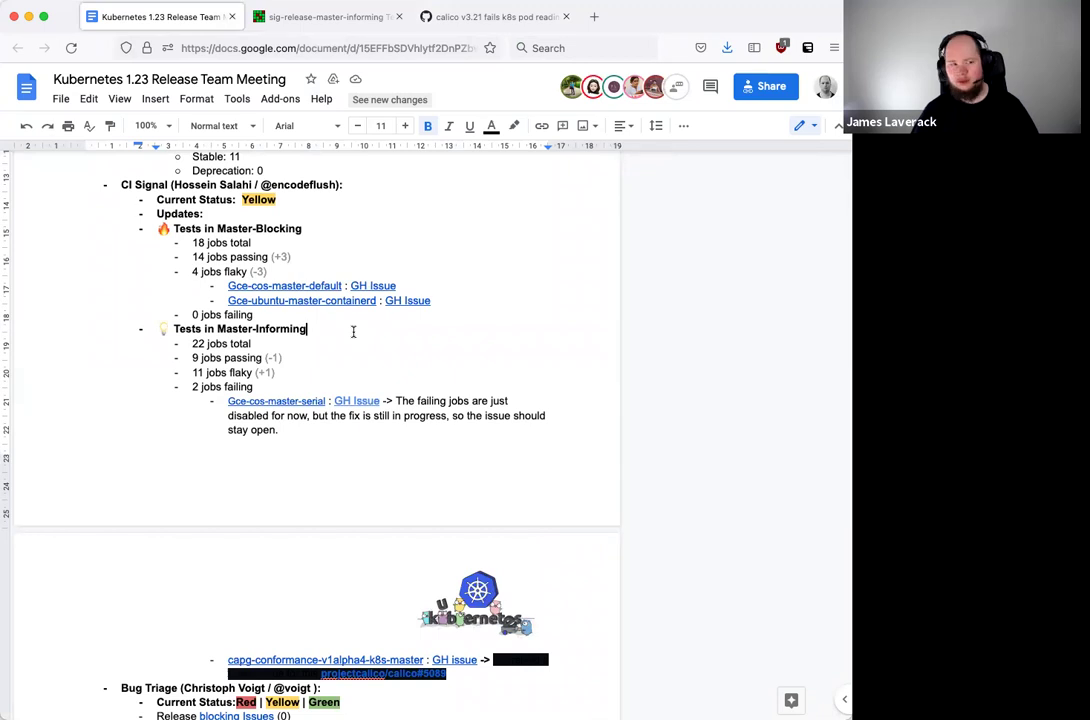
pyautogui.scroll(-1, 353, 331)
pyautogui.scroll(-7, 353, 331)
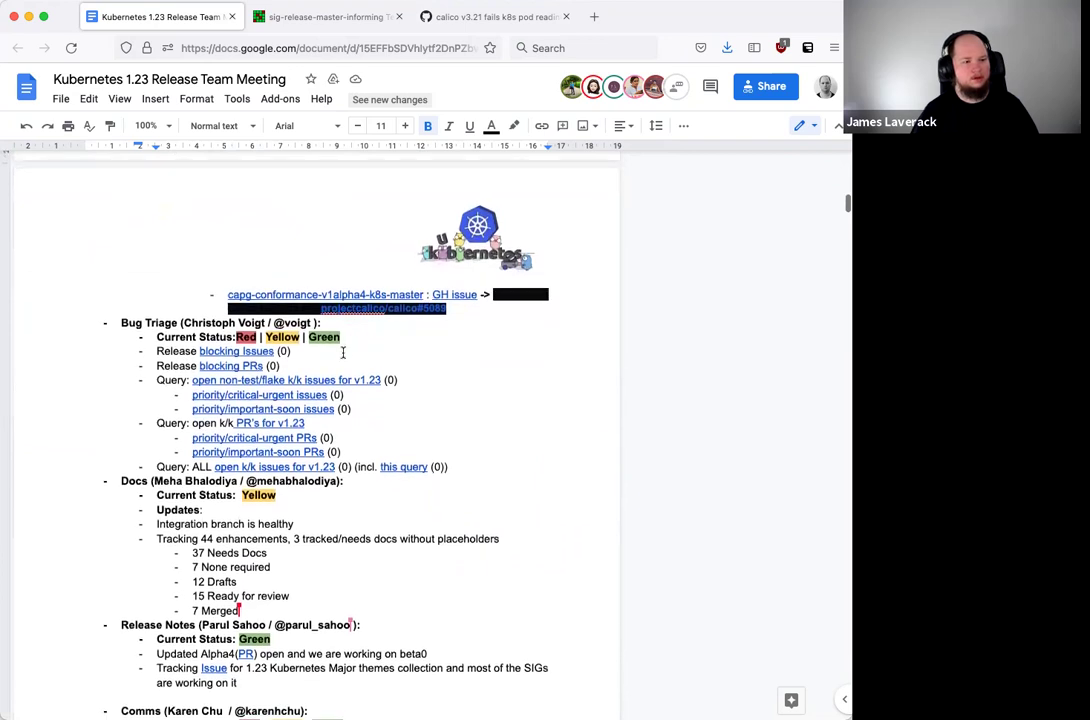
pyautogui.click(421, 357)
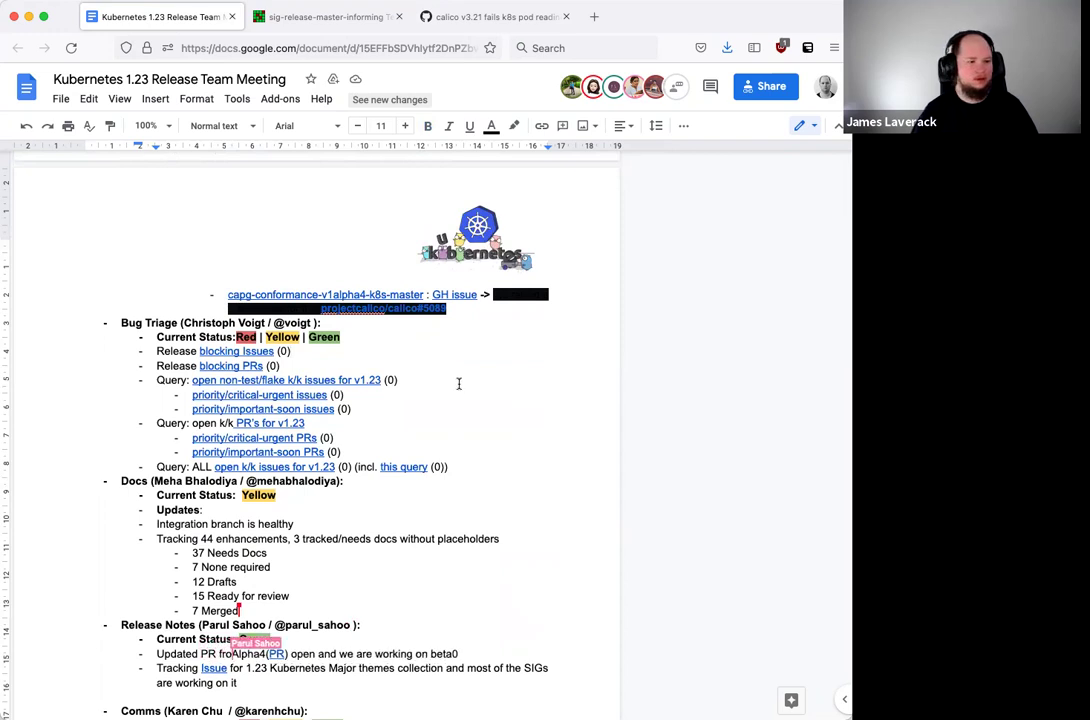
# Step: Scroll through the Docs update and mark the end of the '15 Ready for review' item
pyautogui.scroll(-2, 459, 383)
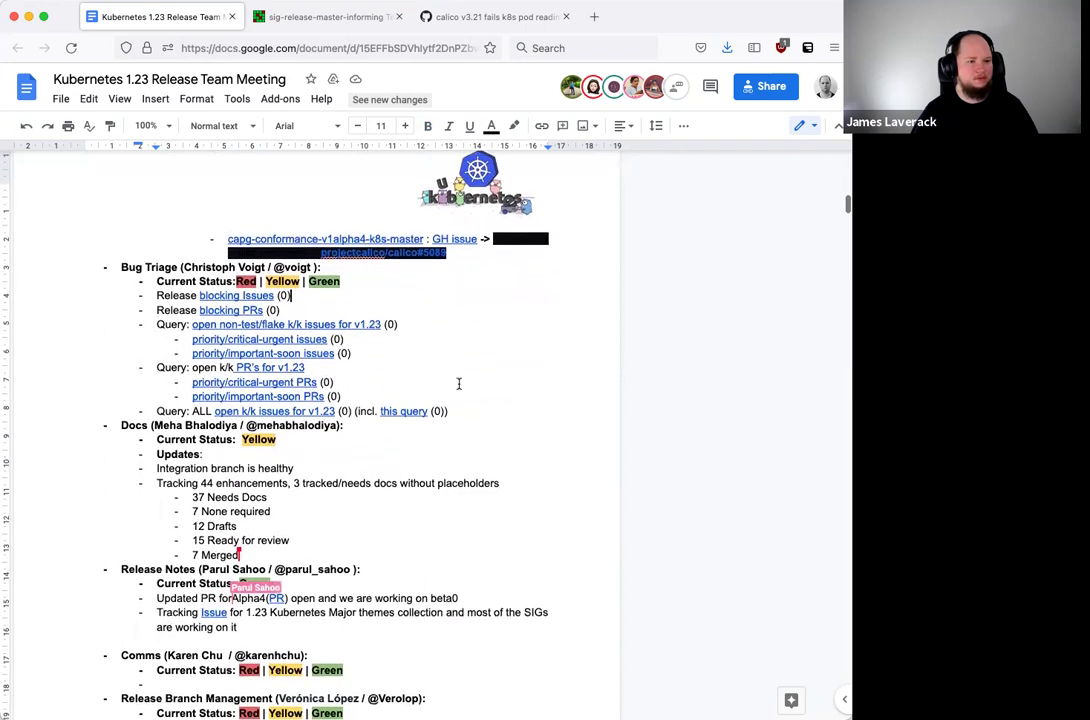
pyautogui.scroll(-2, 459, 383)
pyautogui.scroll(-2, 459, 383)
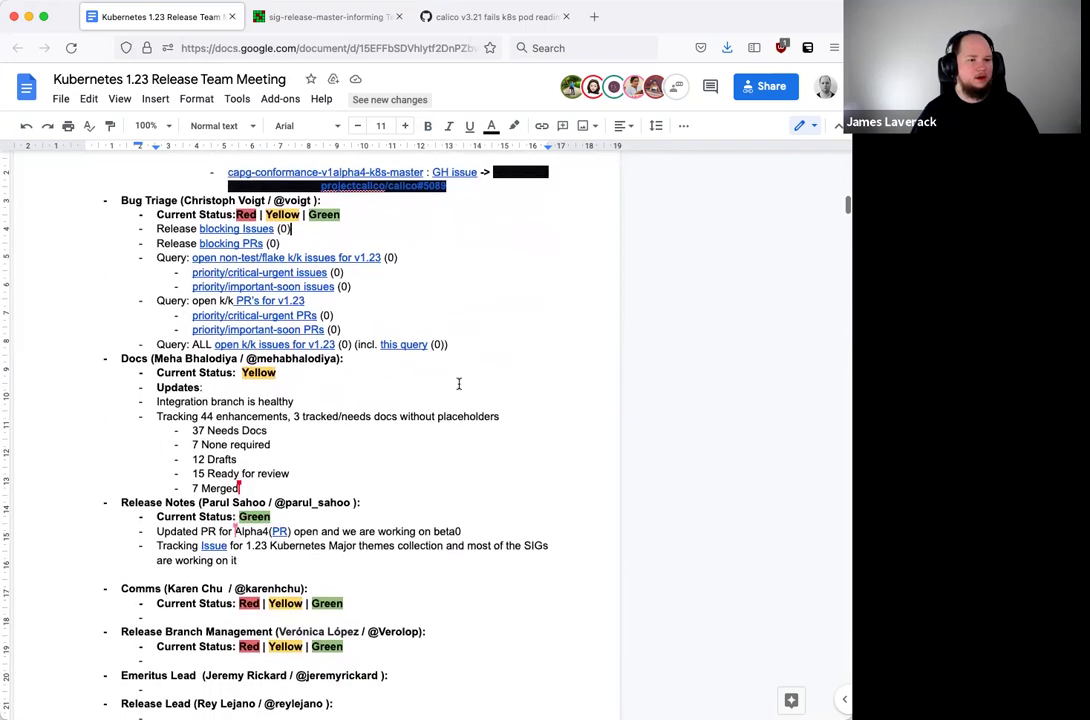
pyautogui.scroll(-1, 459, 379)
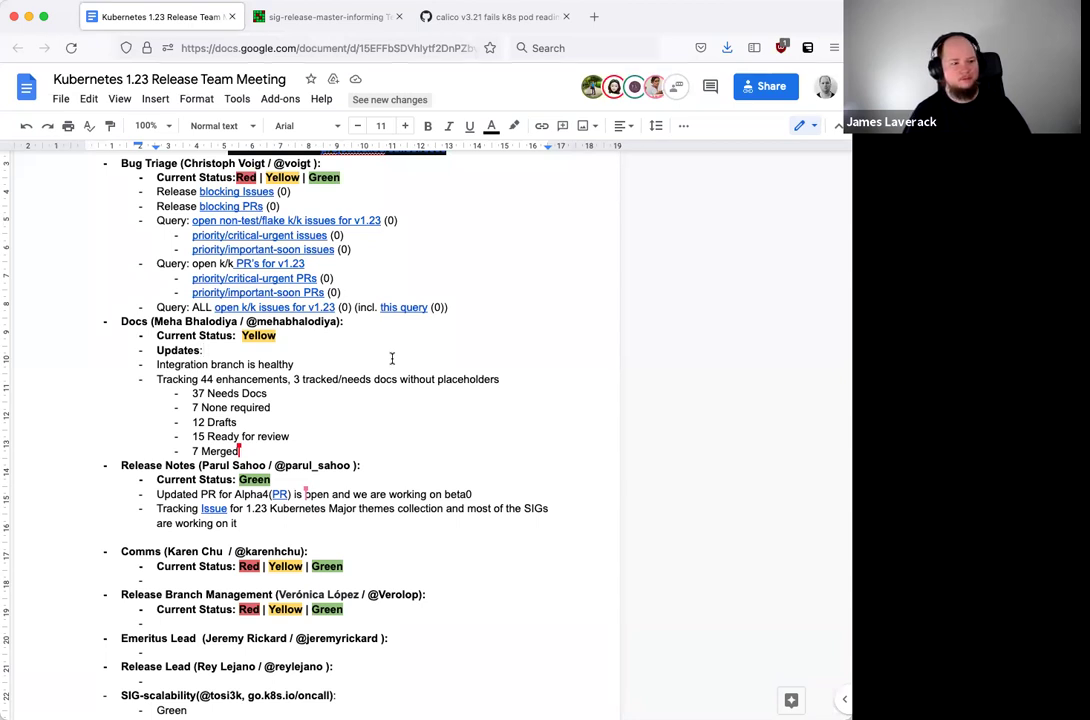
pyautogui.scroll(-1, 392, 358)
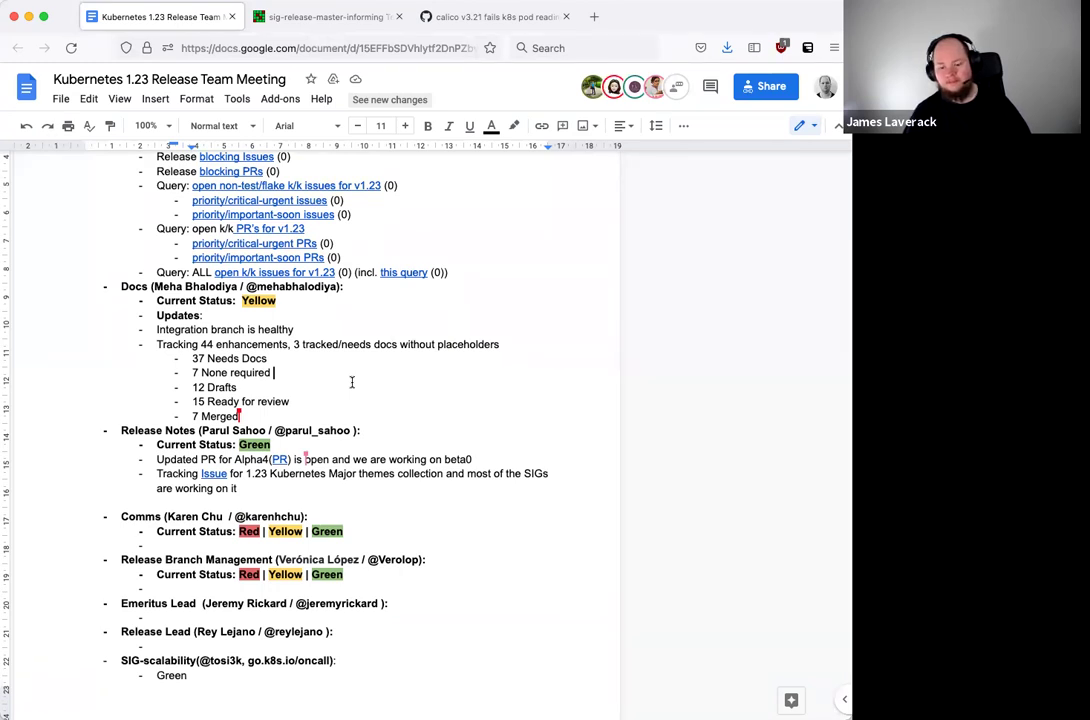
pyautogui.scroll(-1, 352, 382)
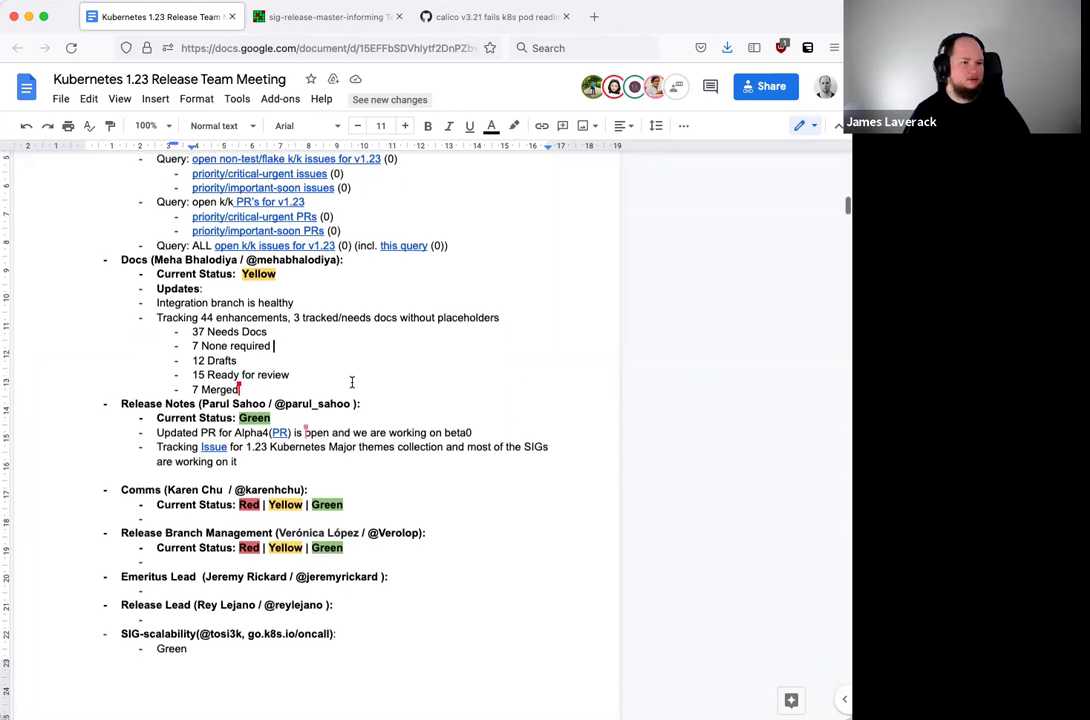
pyautogui.doubleClick(334, 377)
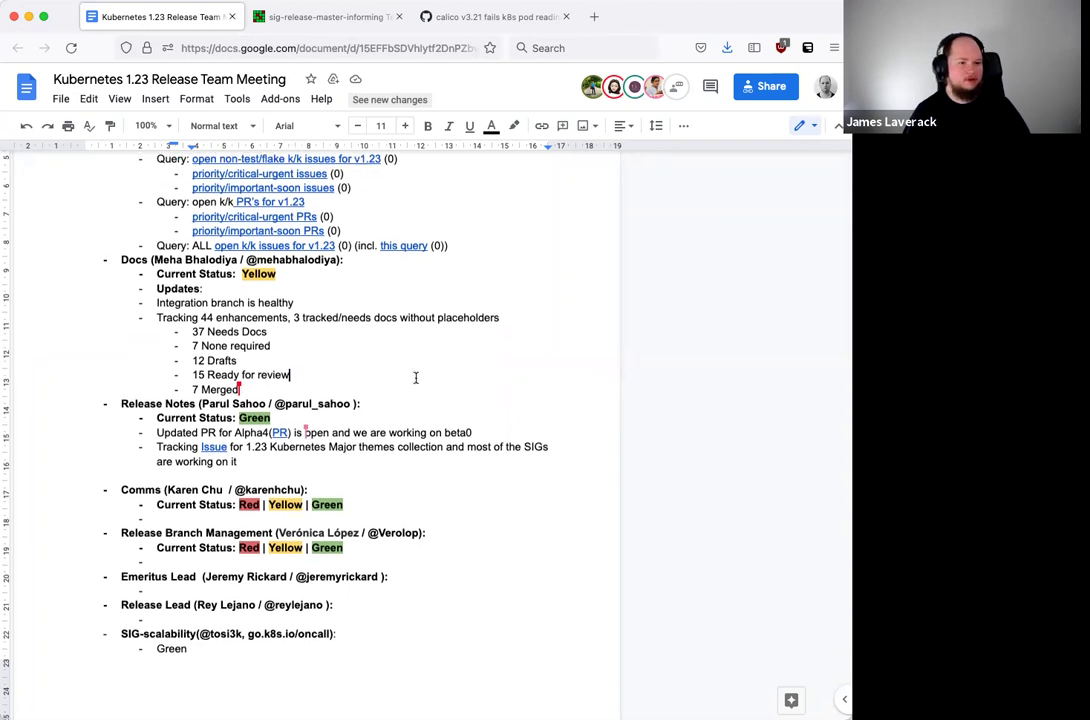
# Step: Move to the Release Notes section and open the linked release notes draft PR #1752
pyautogui.scroll(-1, 416, 377)
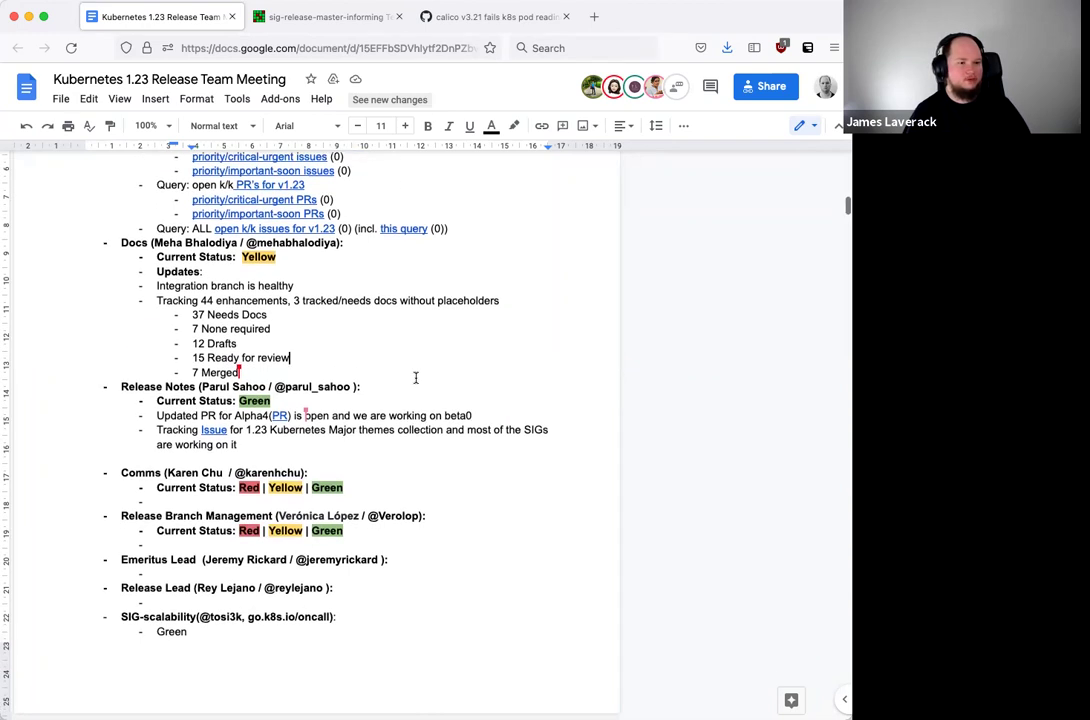
pyautogui.scroll(-3, 416, 377)
pyautogui.click(404, 338)
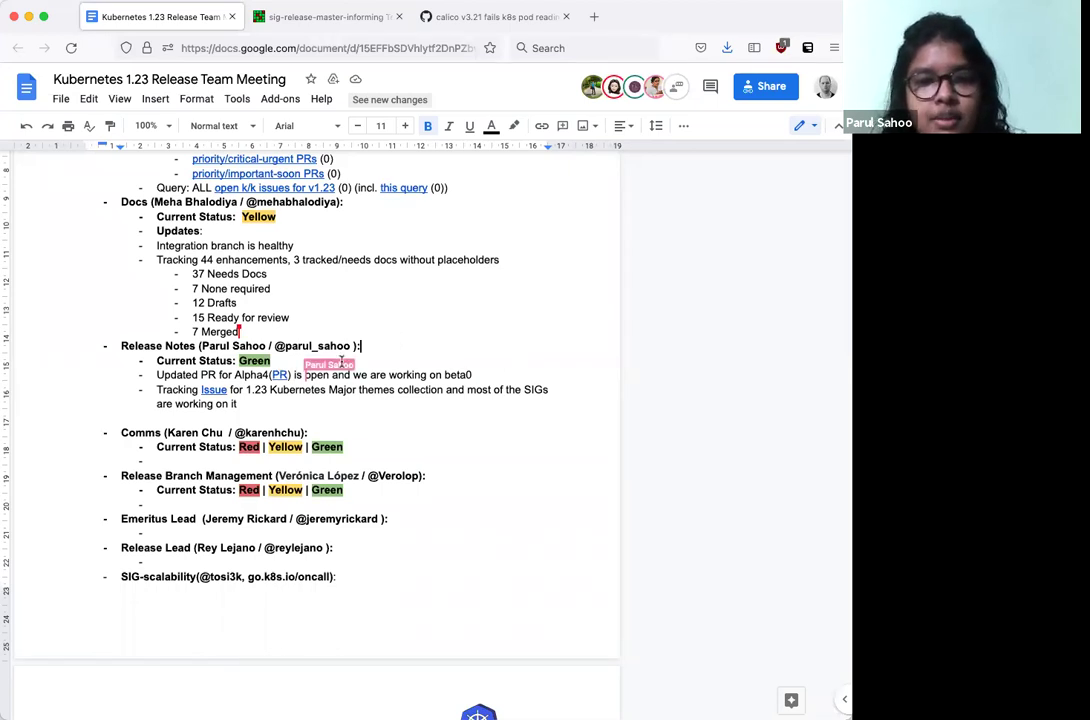
pyautogui.scroll(-1, 341, 363)
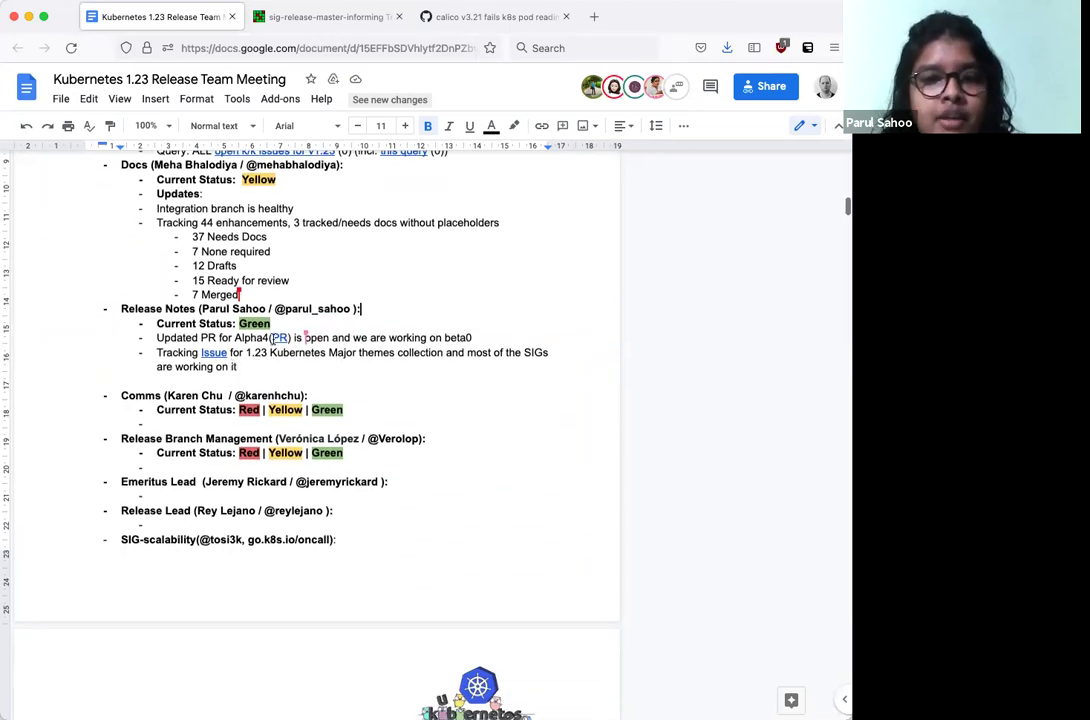
pyautogui.rightClick(282, 343)
pyautogui.press('Escape')
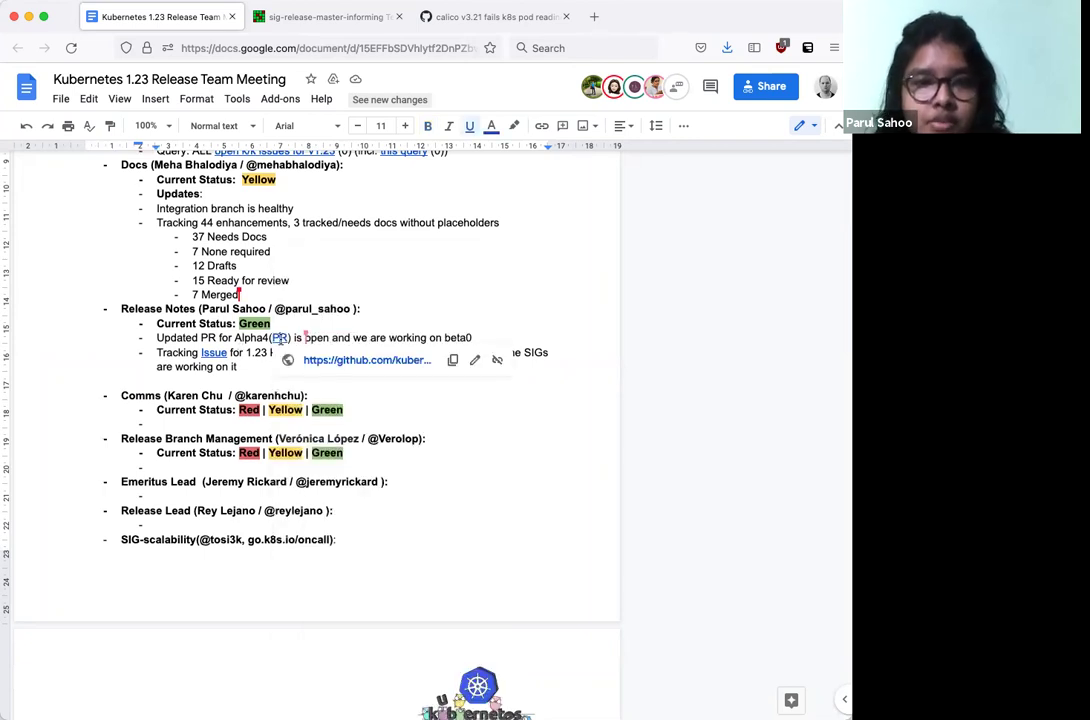
pyautogui.click(318, 360)
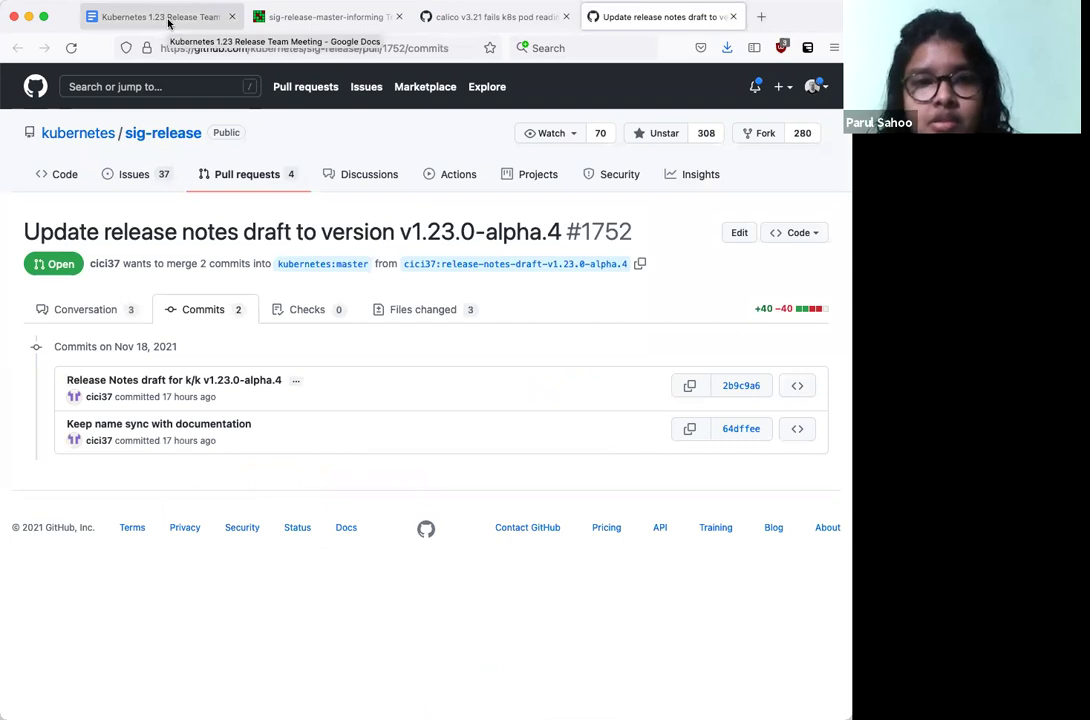
# Step: Open Major themes issue #1742 from the notes, review its task list and comments, then return
pyautogui.click(169, 18)
pyautogui.click(210, 352)
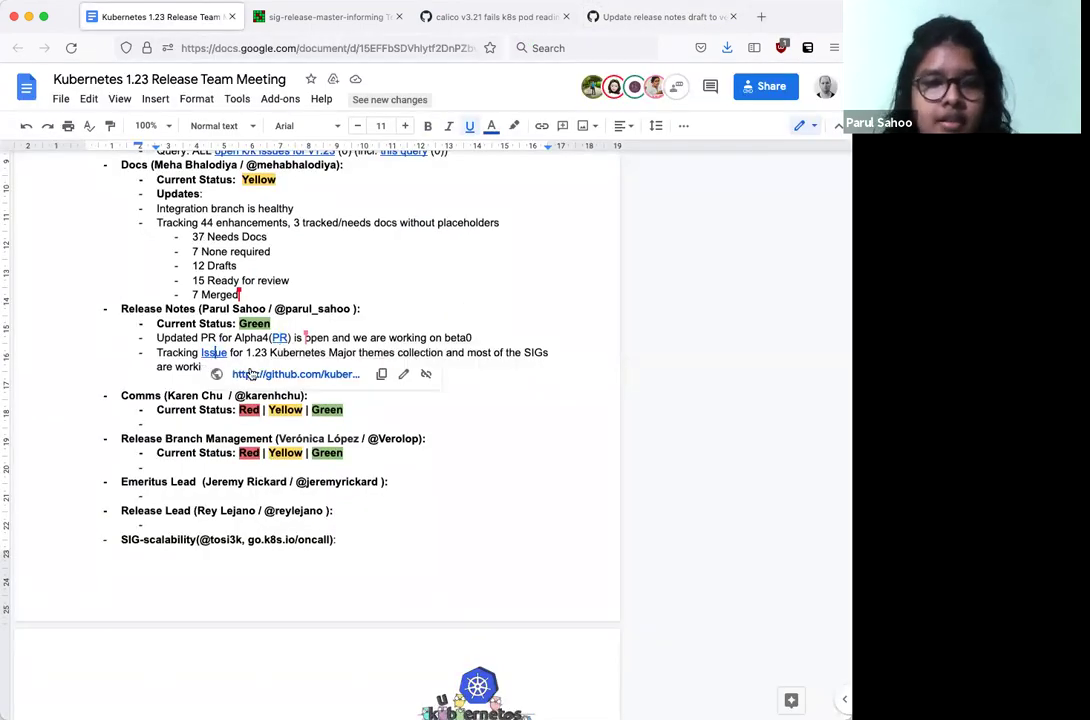
pyautogui.click(350, 372)
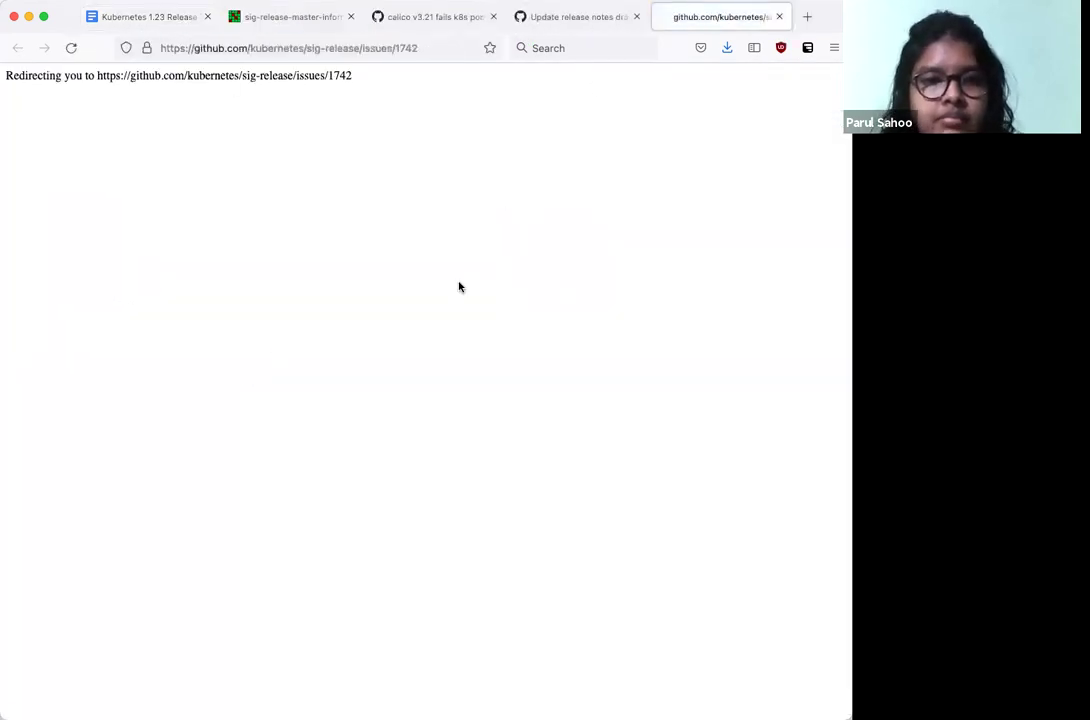
pyautogui.scroll(-10, 458, 285)
pyautogui.scroll(2, 458, 285)
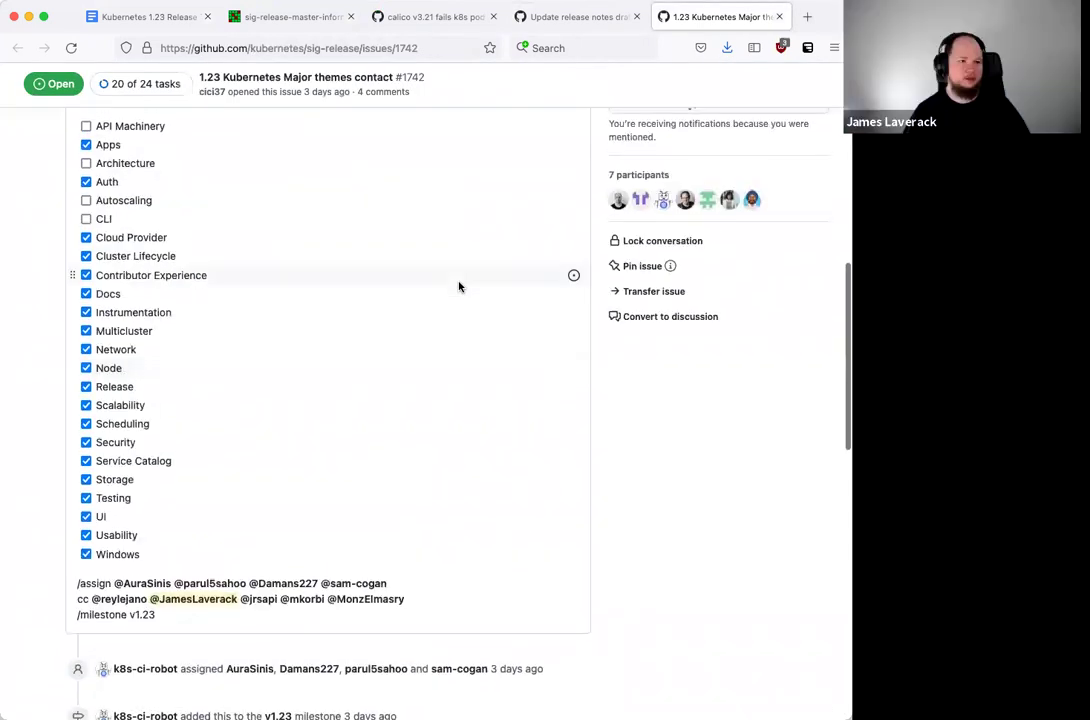
pyautogui.scroll(-10, 458, 285)
pyautogui.scroll(5, 459, 287)
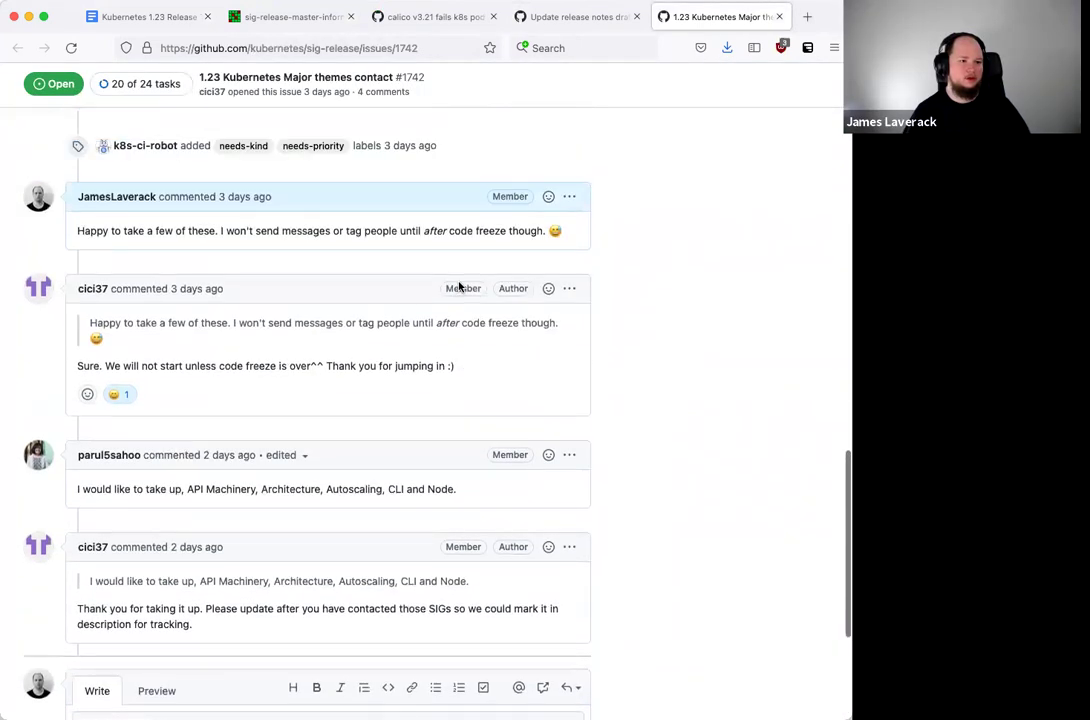
pyautogui.scroll(3, 459, 287)
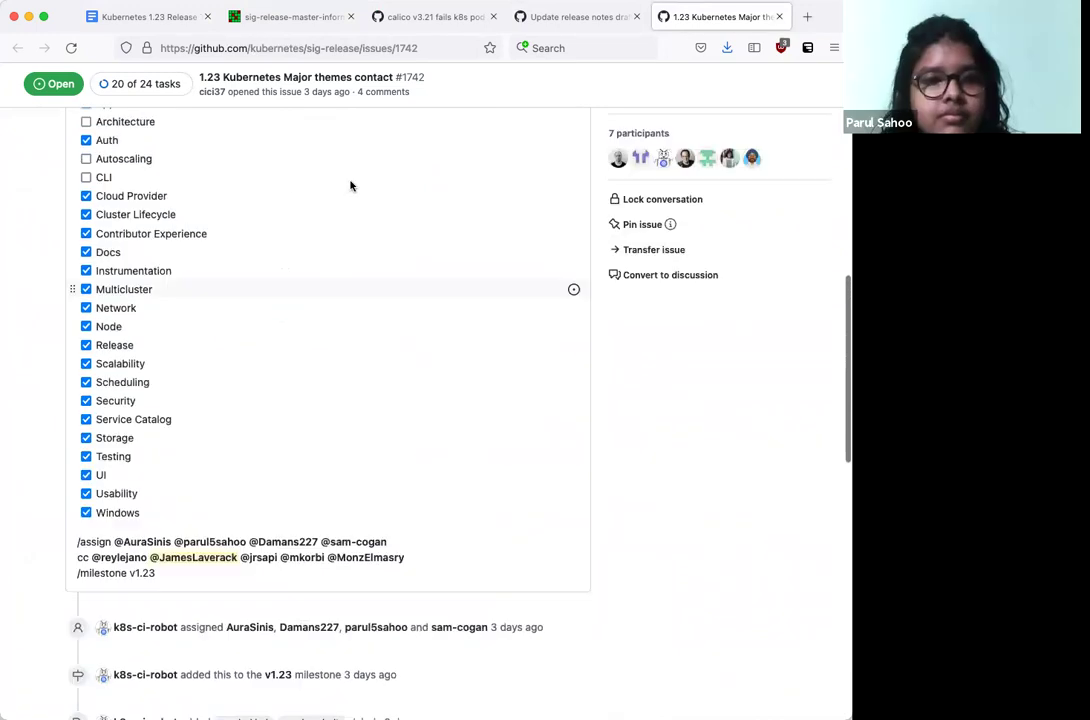
pyautogui.click(145, 17)
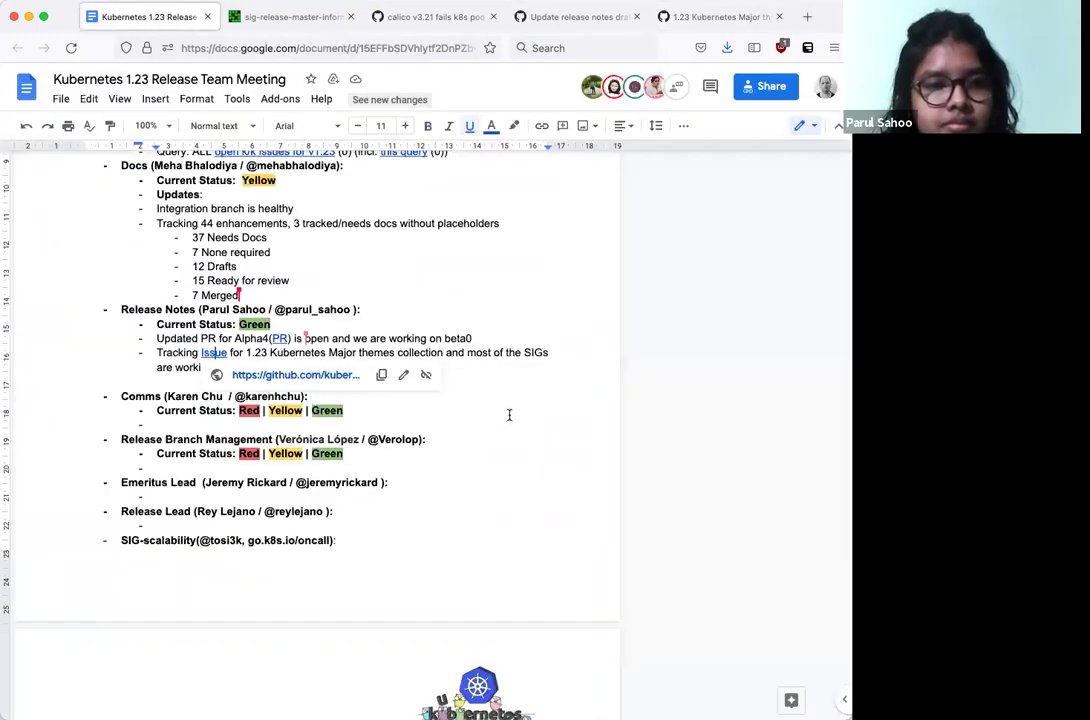
# Step: Dismiss the link preview and move on to the Comms section
pyautogui.click(495, 341)
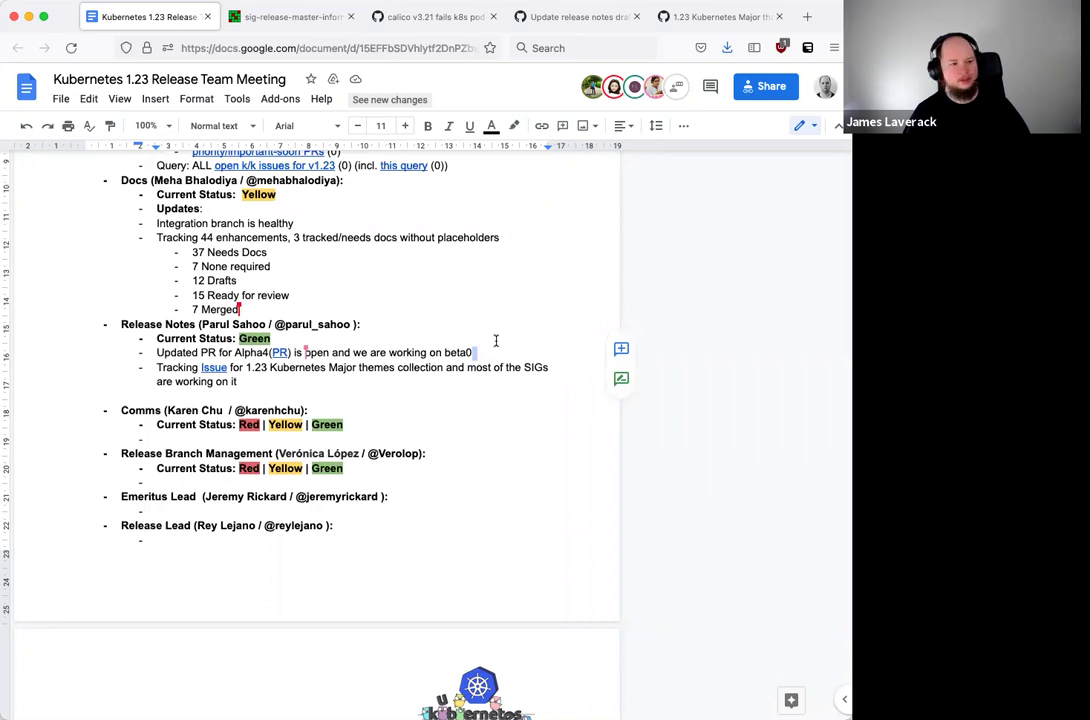
pyautogui.scroll(-2, 480, 345)
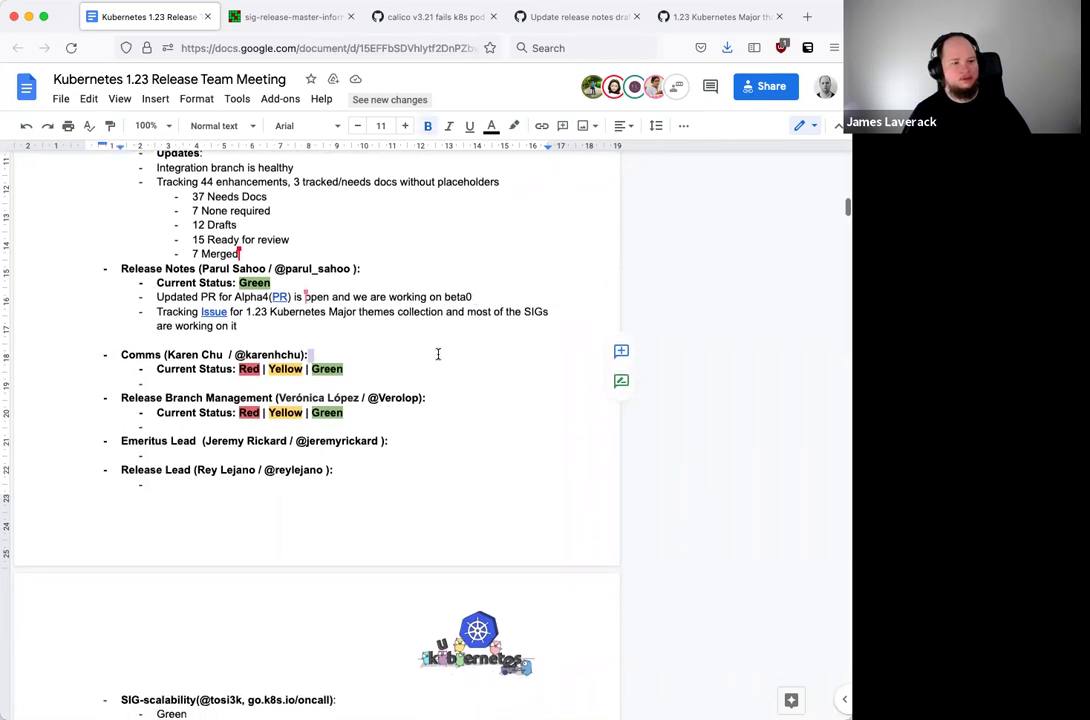
pyautogui.click(440, 355)
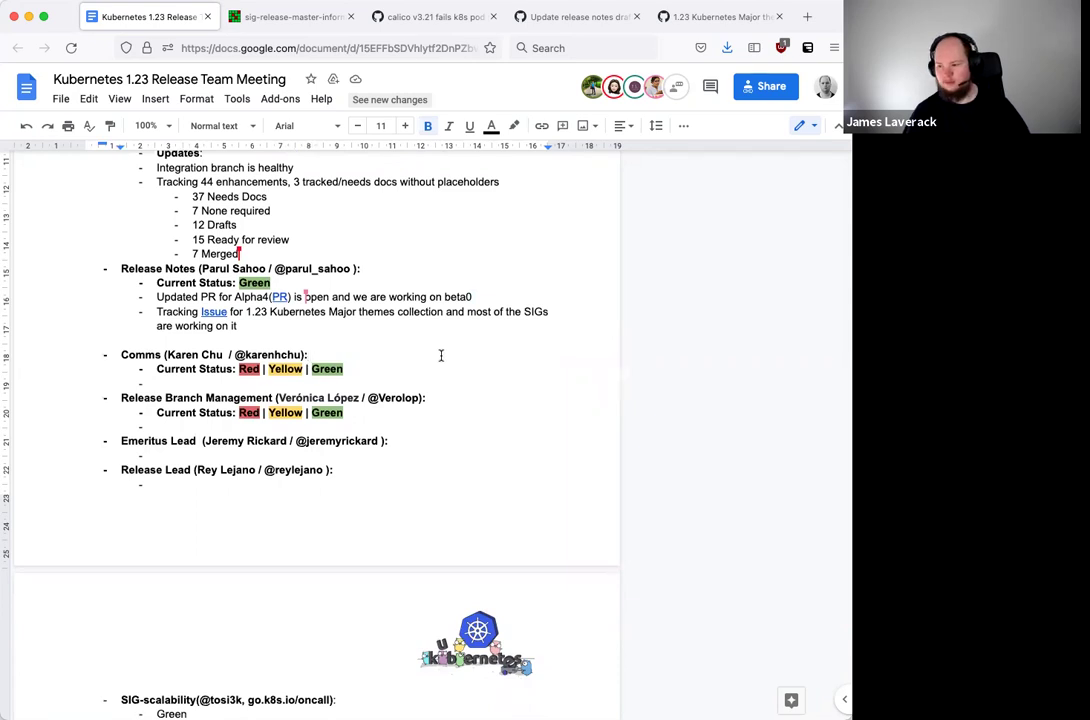
pyautogui.scroll(-1, 440, 355)
pyautogui.scroll(-1, 440, 355)
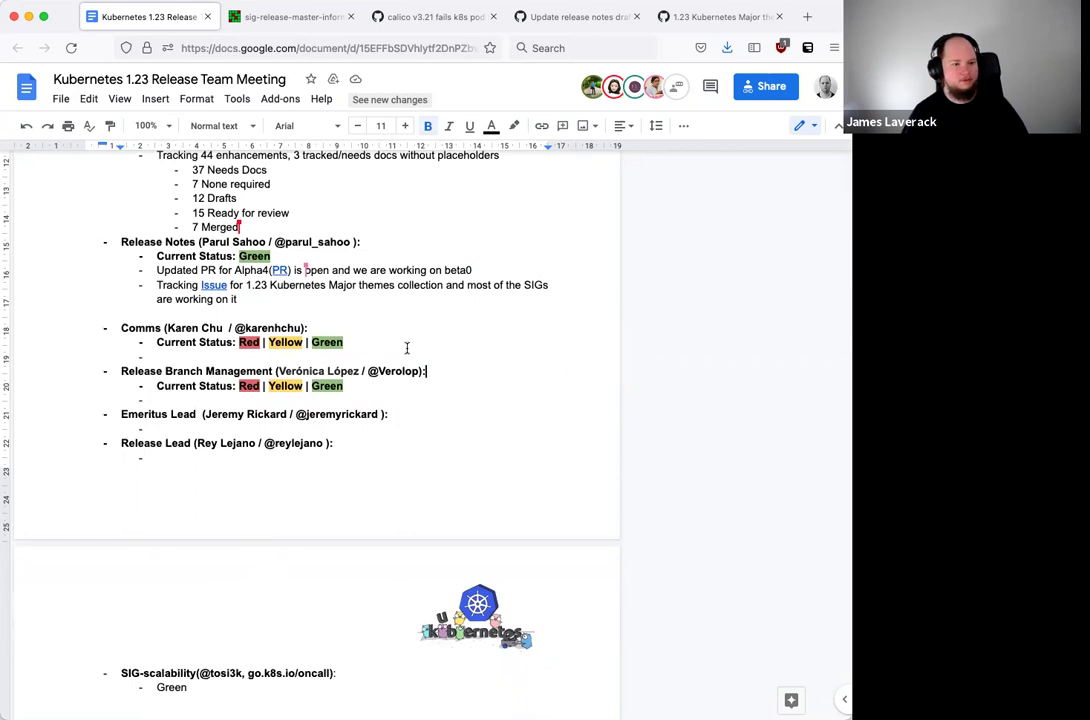
# Step: Step through Release Branch Management, Emeritus Lead and Release Lead, scrolling down to SIG-scalability
pyautogui.click(427, 384)
pyautogui.scroll(-1, 453, 384)
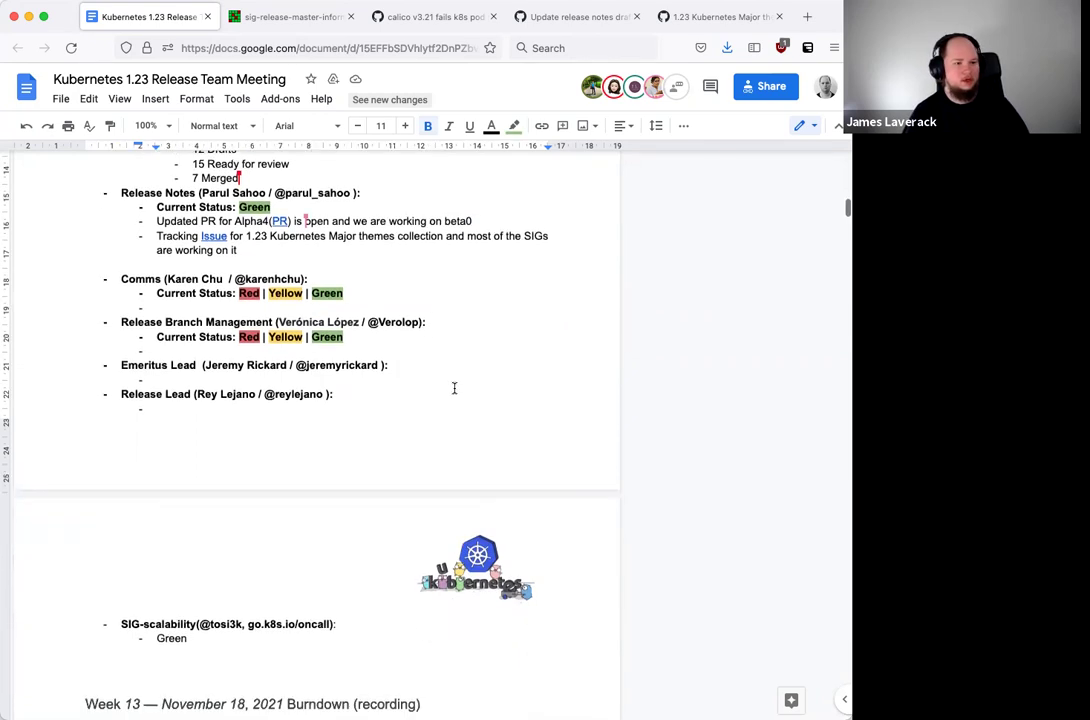
pyautogui.click(435, 367)
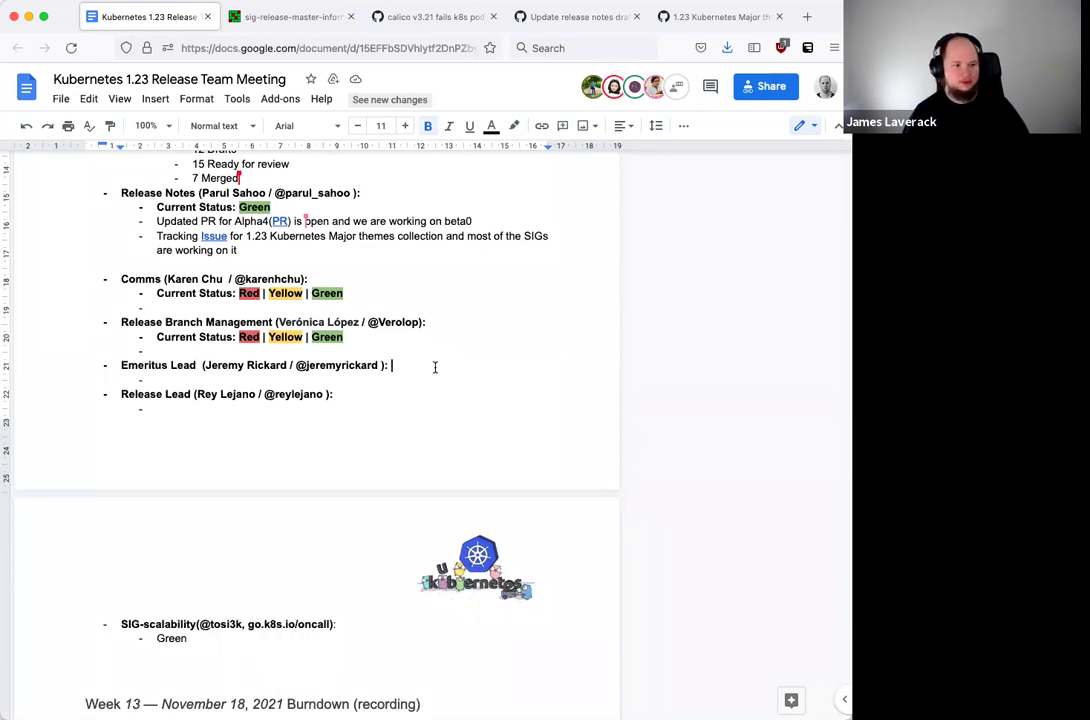
pyautogui.click(367, 397)
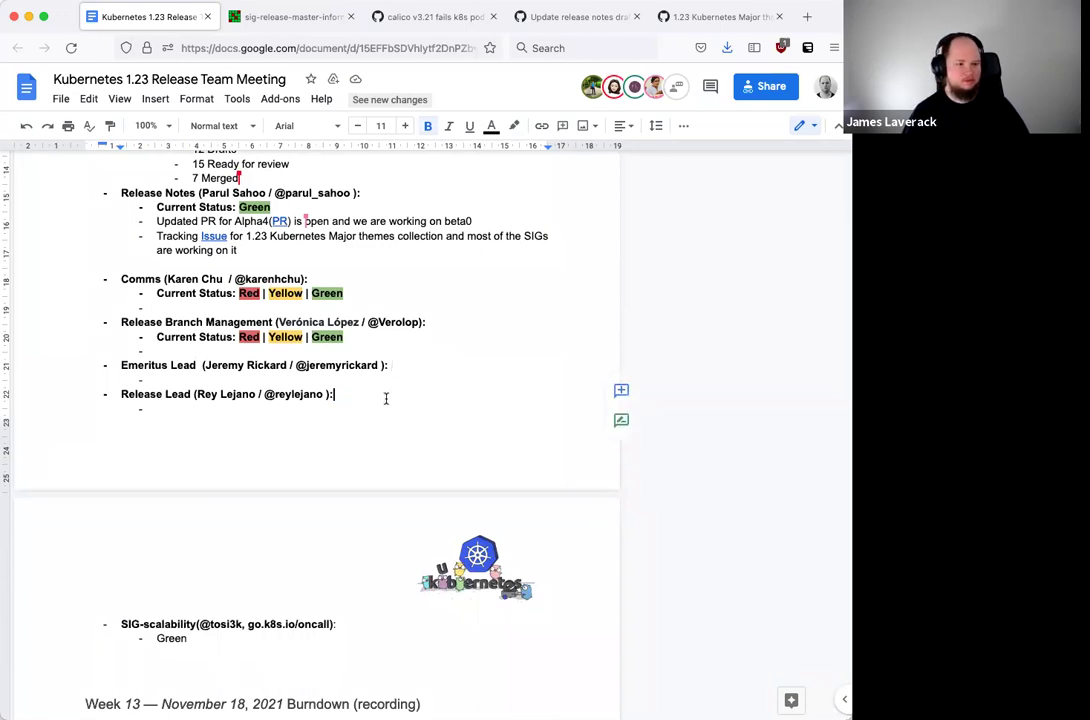
pyautogui.scroll(-2, 386, 398)
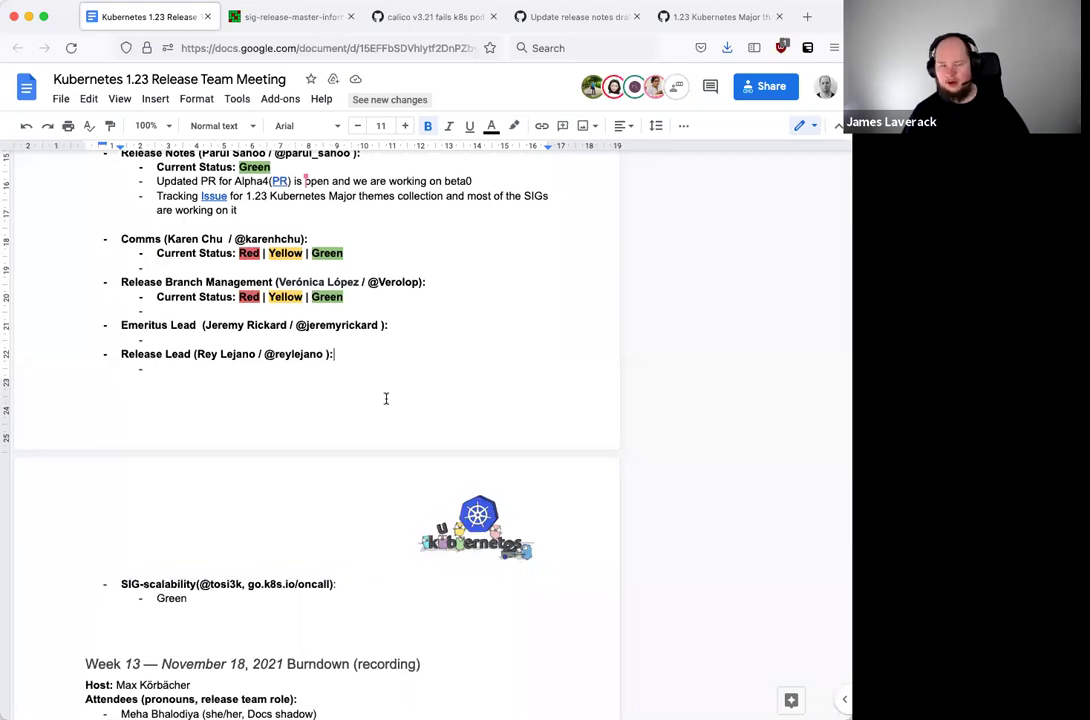
pyautogui.scroll(-3, 386, 398)
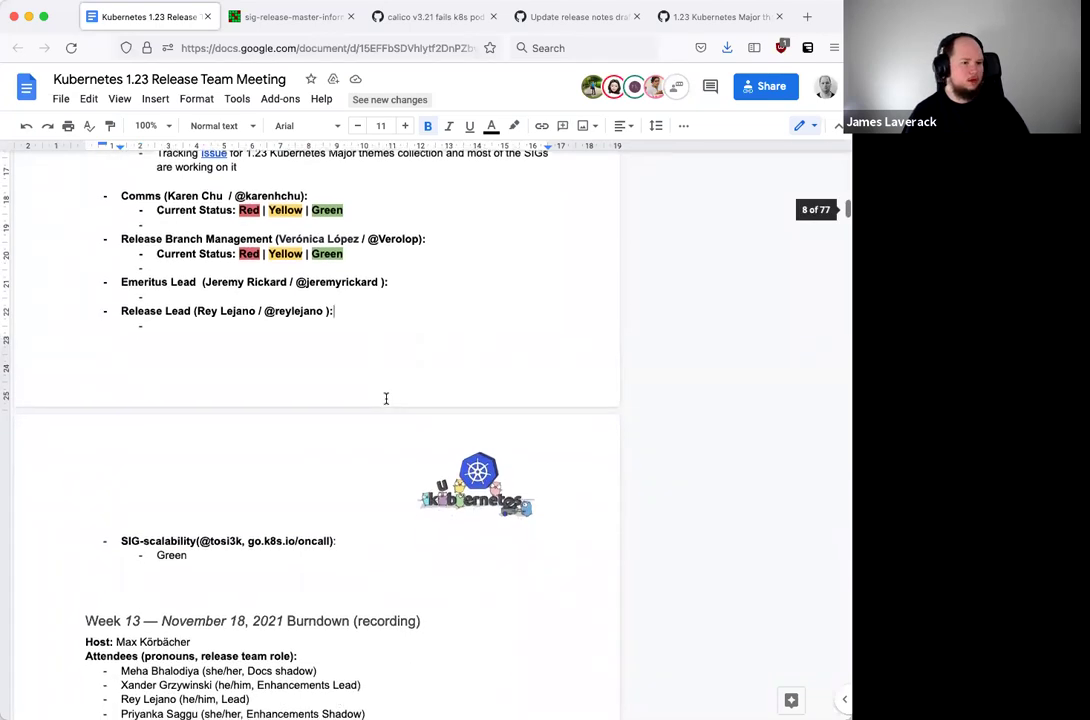
# Step: Select and then deselect the Green status under SIG-scalability
pyautogui.click(246, 510)
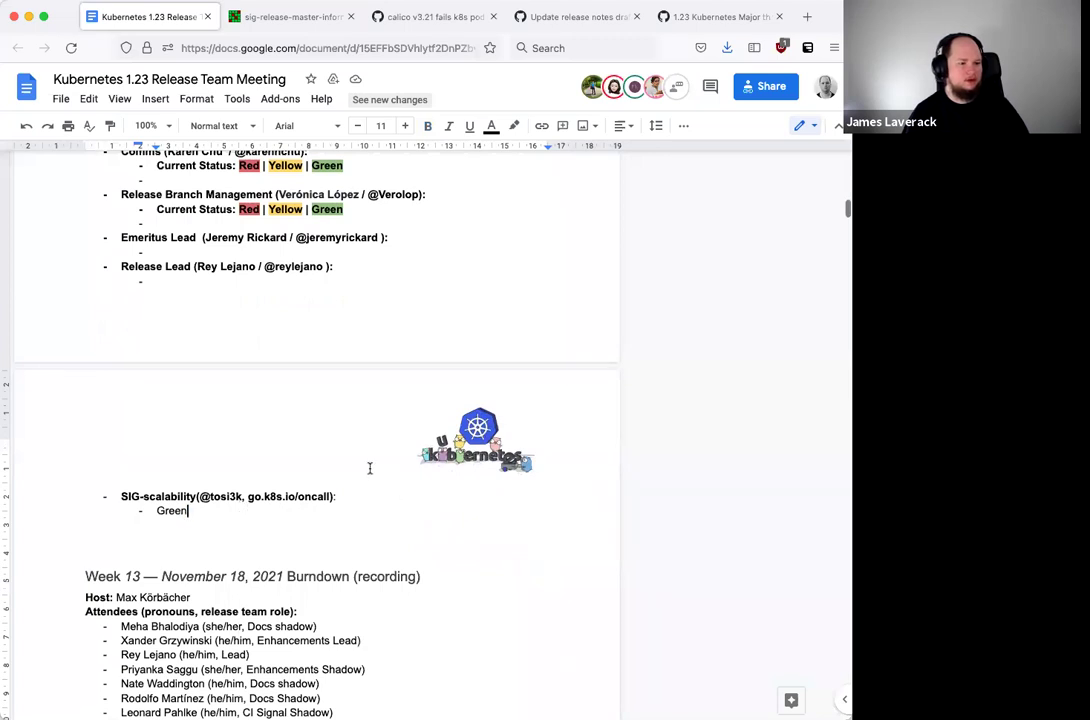
pyautogui.doubleClick(175, 511)
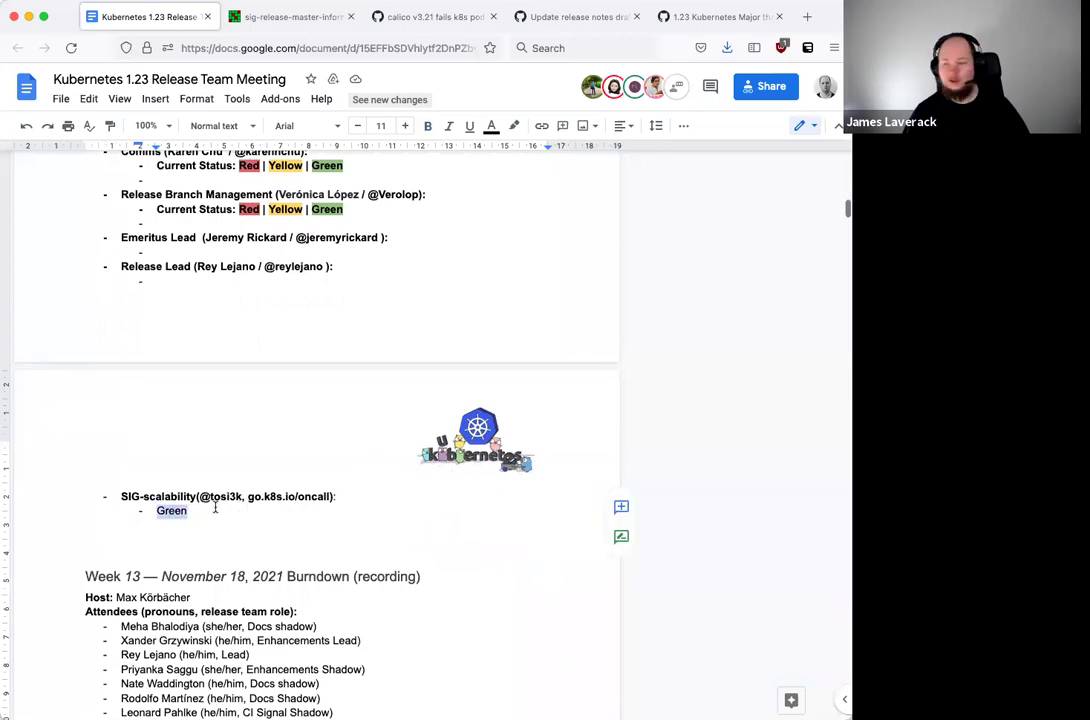
pyautogui.click(221, 506)
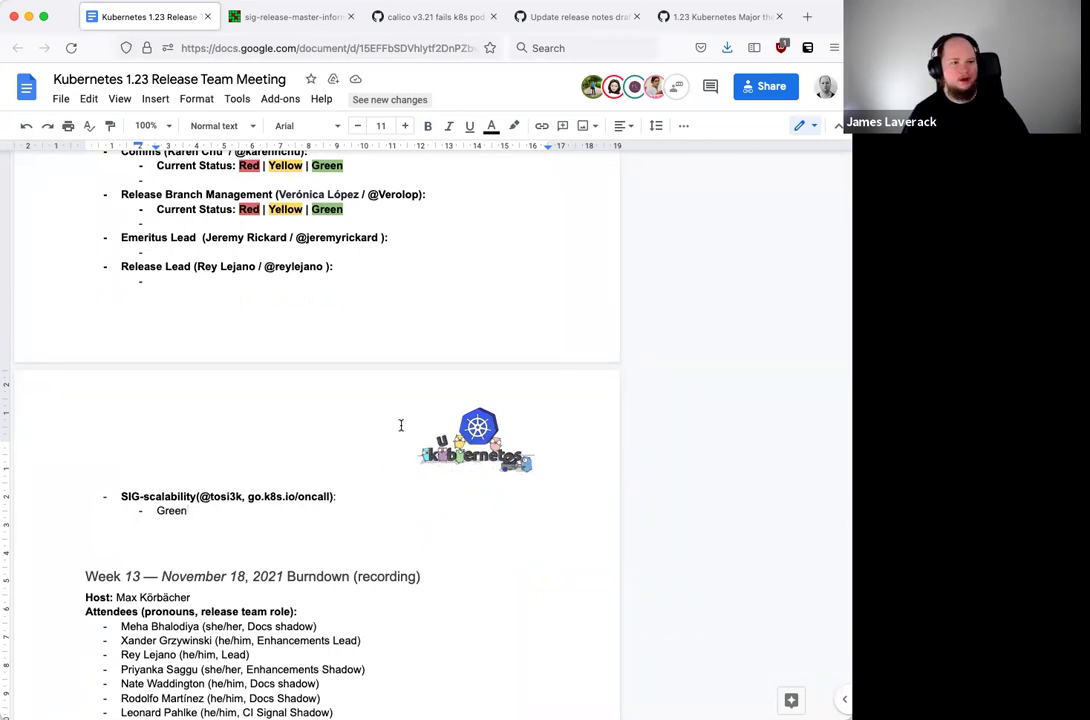
# Step: Scroll back up and click at the end of the 'Anything we parked for later?' line
pyautogui.scroll(15, 400, 425)
pyautogui.scroll(10, 400, 425)
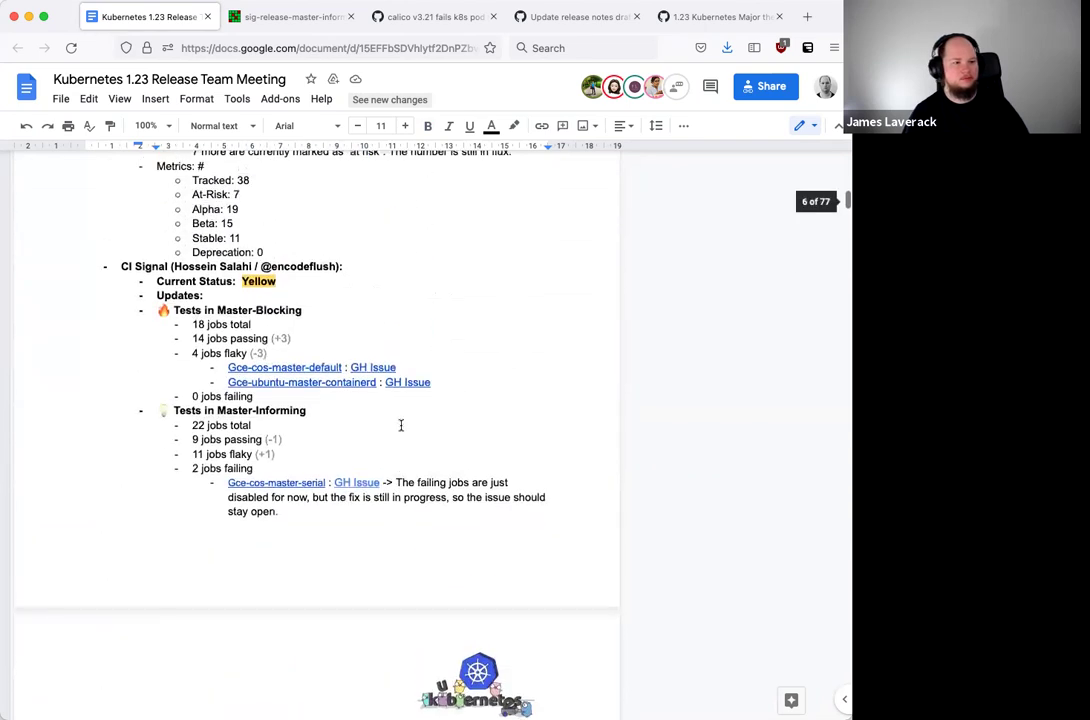
pyautogui.click(389, 409)
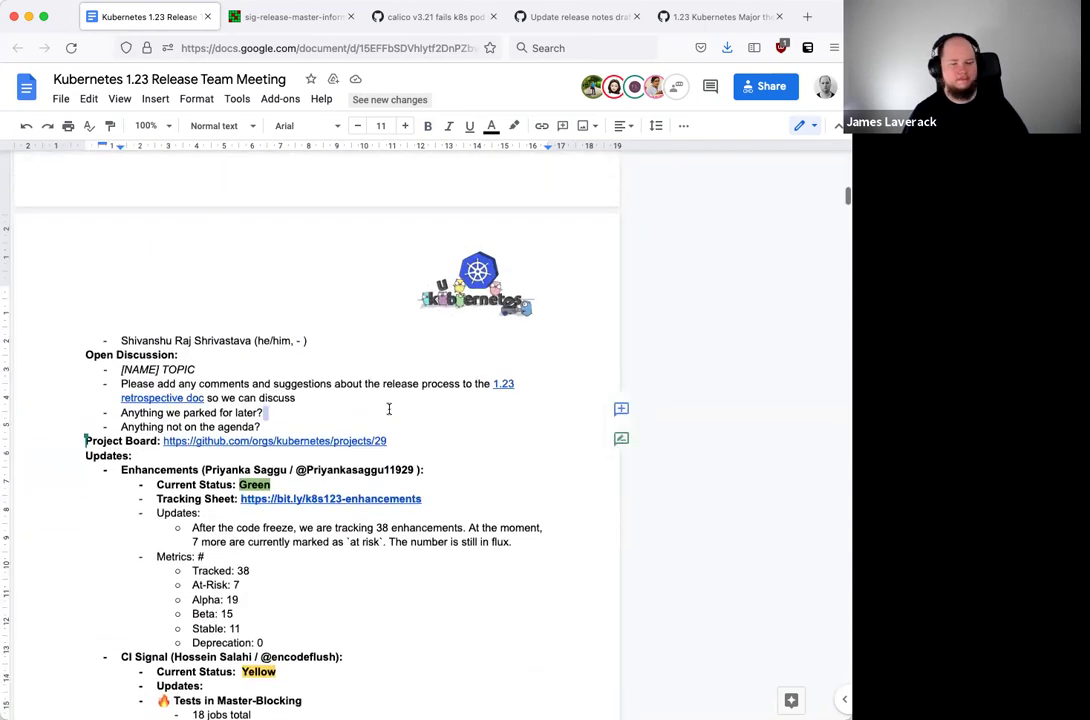